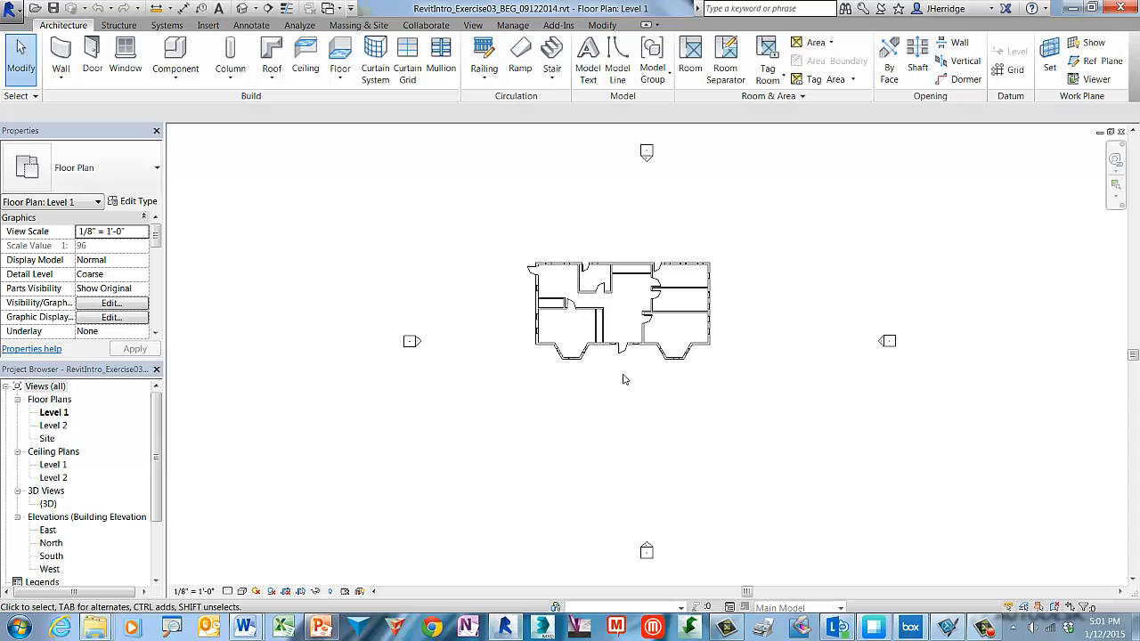
Step: Hide the Elevations annotation category in the Level 1 floor plan through its Visibility/Graphic Overrides
right_click(623, 379)
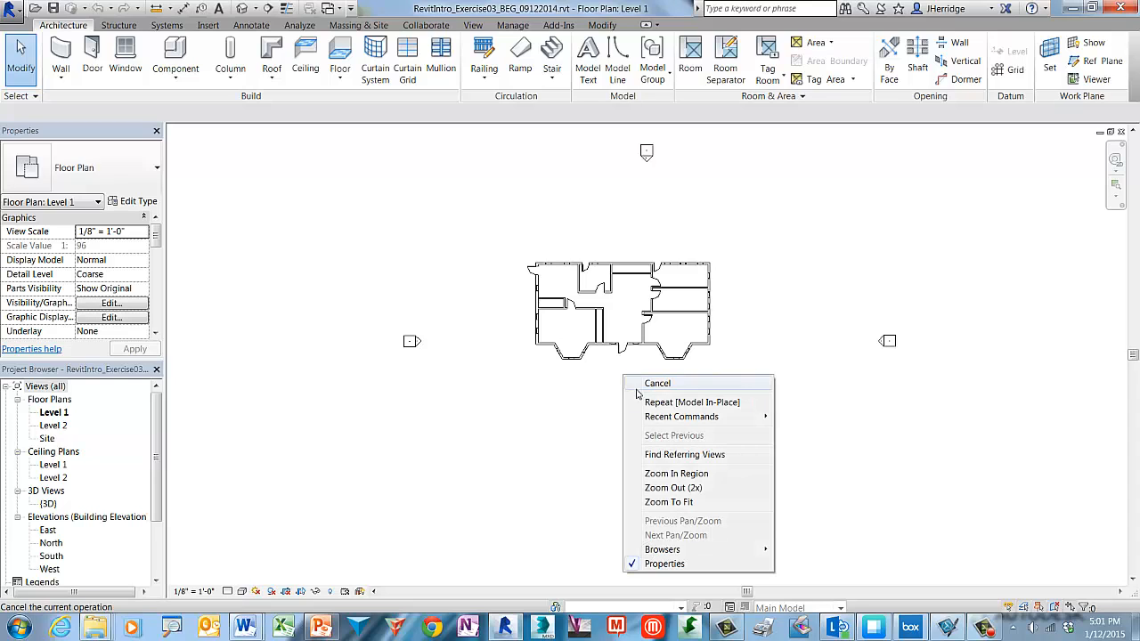
left_click(715, 504)
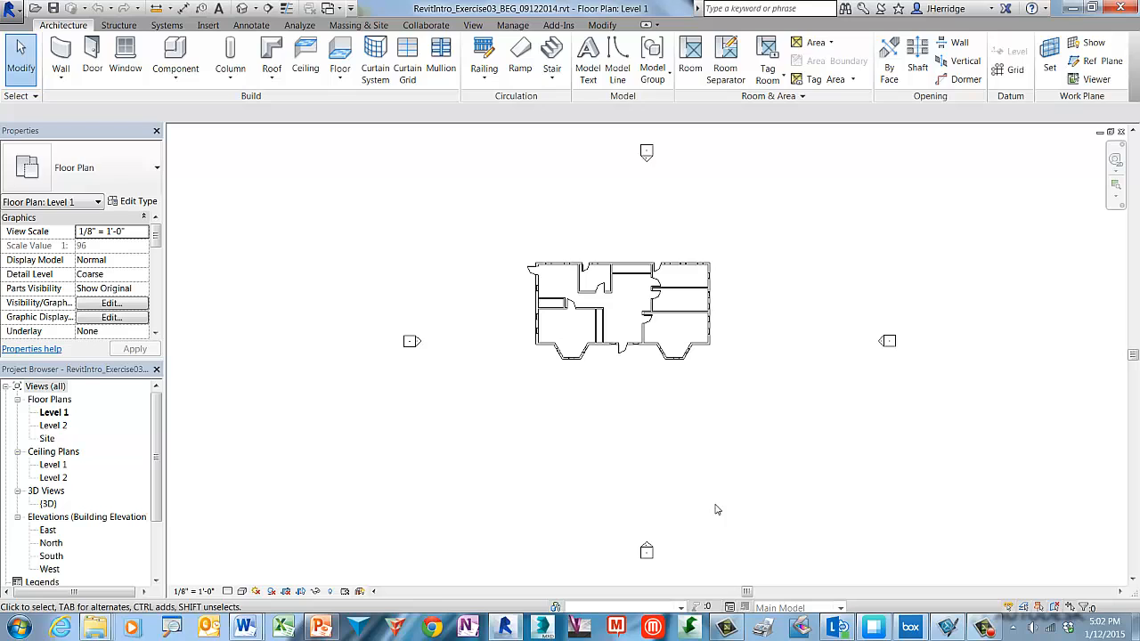
key("v")
key("g")
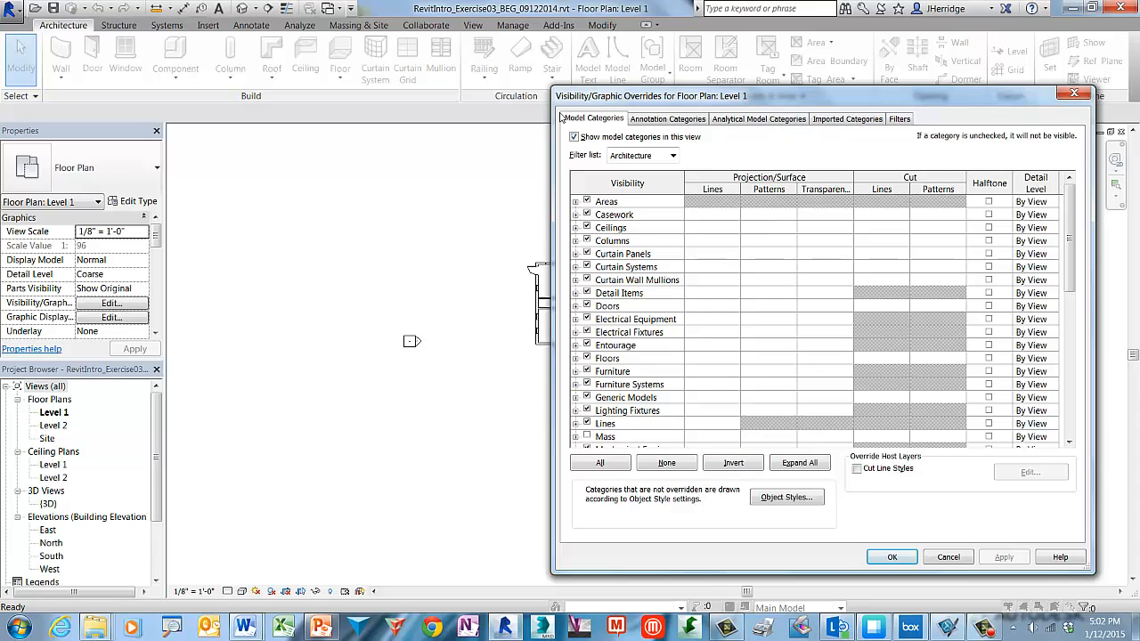
left_click(674, 122)
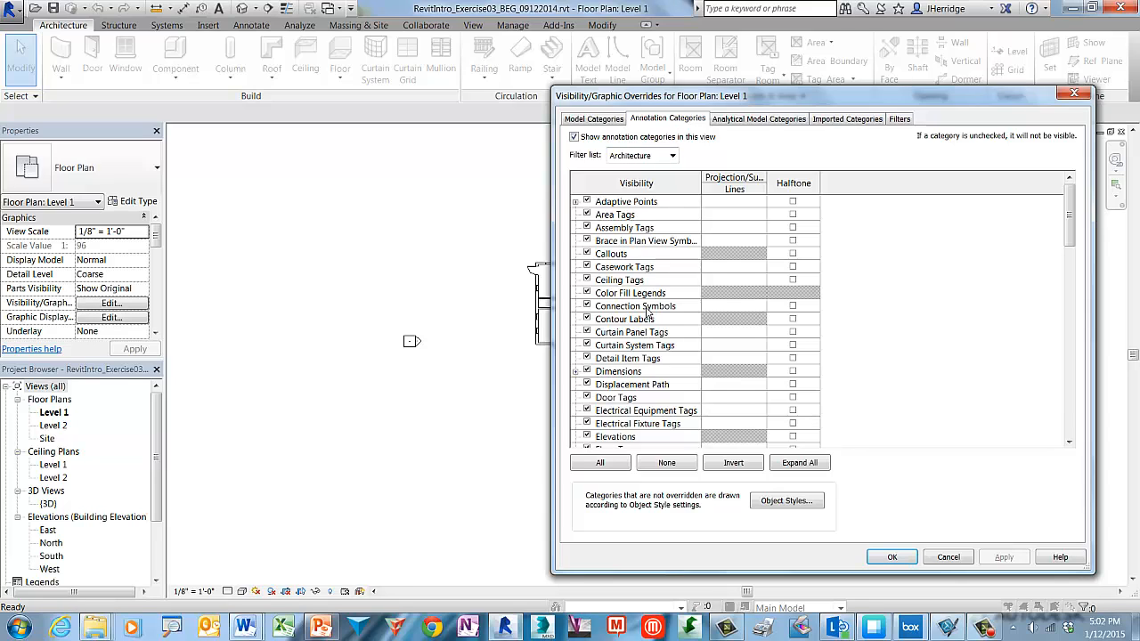
left_click(654, 436)
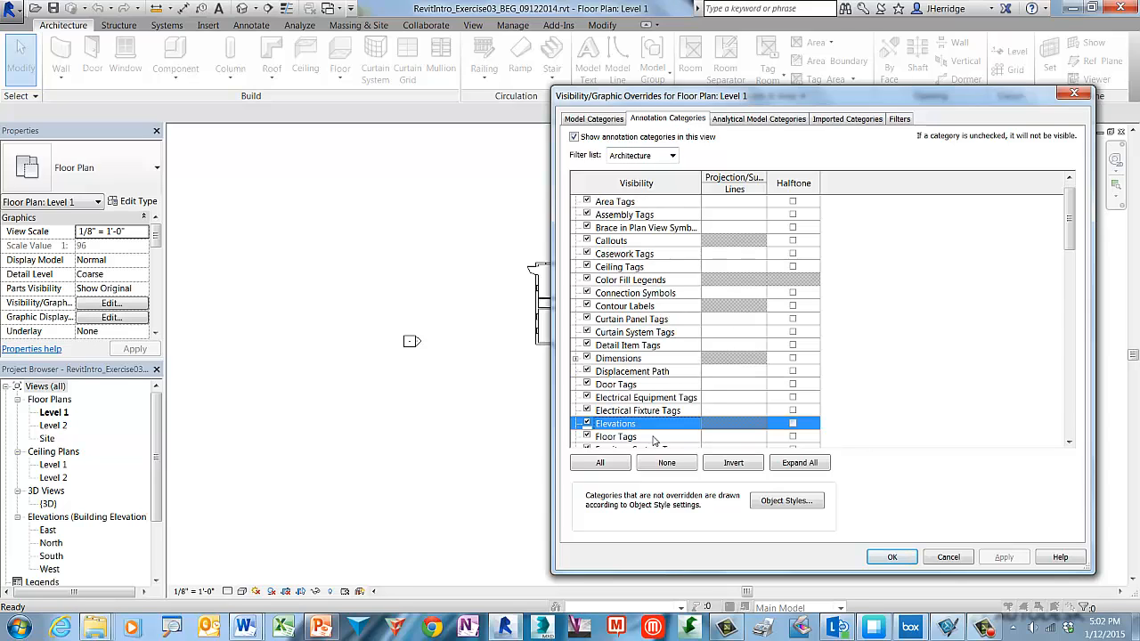
left_click(586, 424)
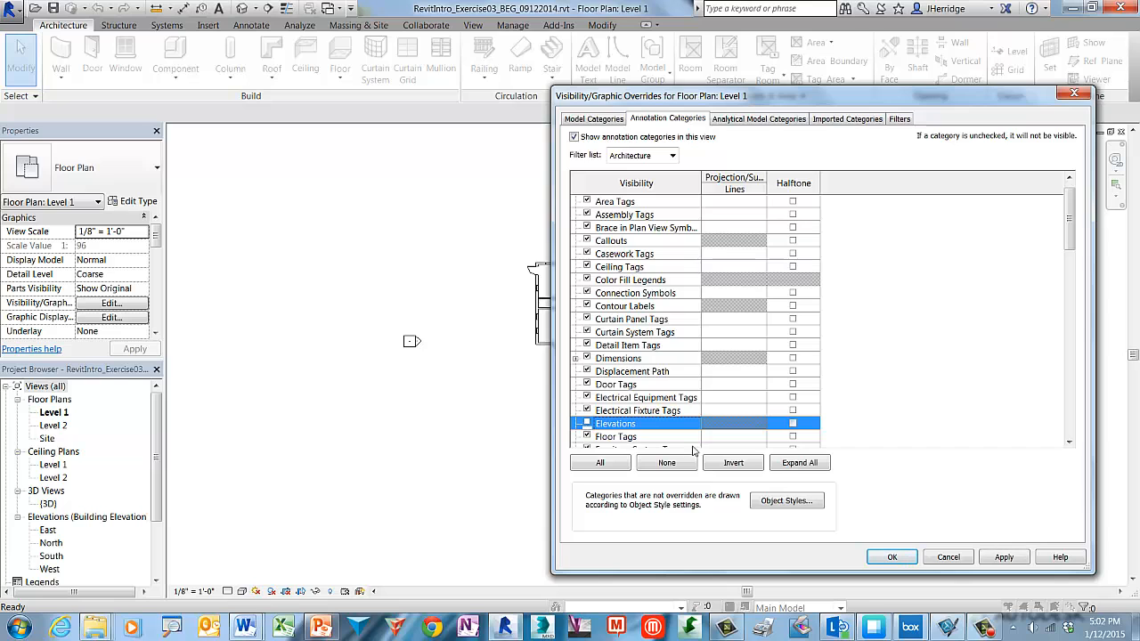
left_click(893, 558)
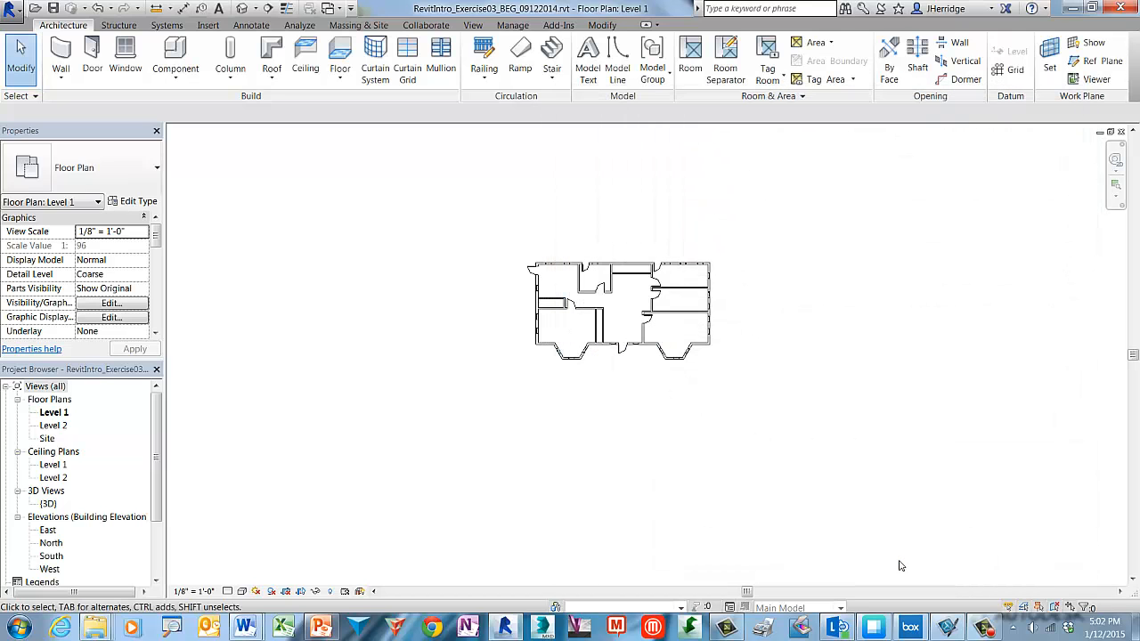
Step: Set the Level 1 floor plan's detail level to Medium, with the closet and door area enlarged
right_click(615, 386)
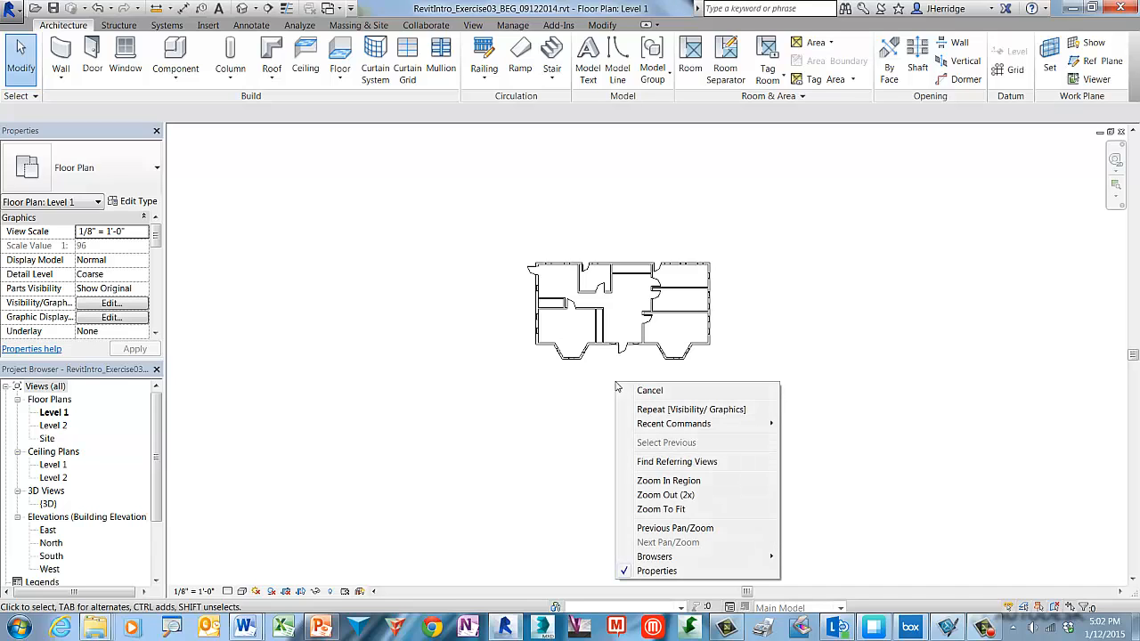
left_click(707, 481)
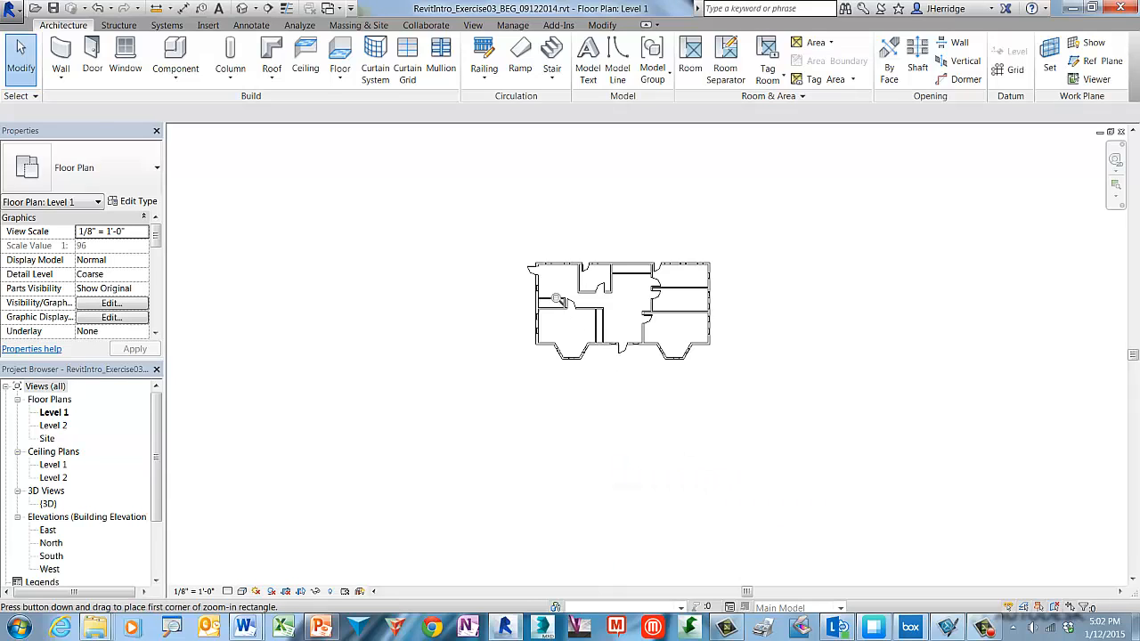
left_click_drag(548, 282, 617, 331)
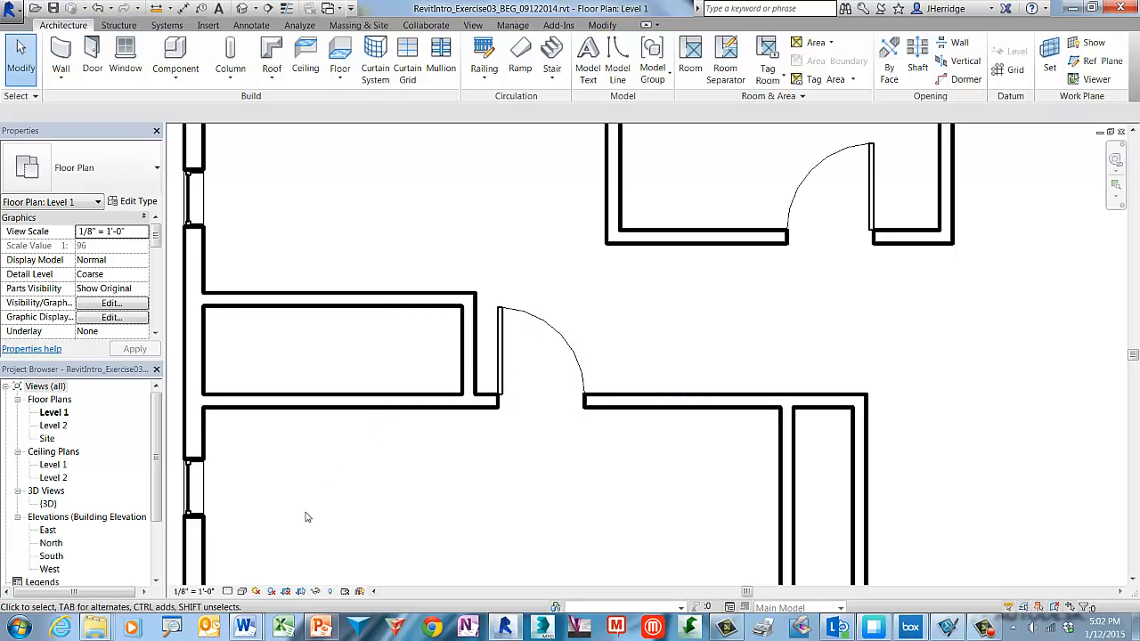
left_click(228, 593)
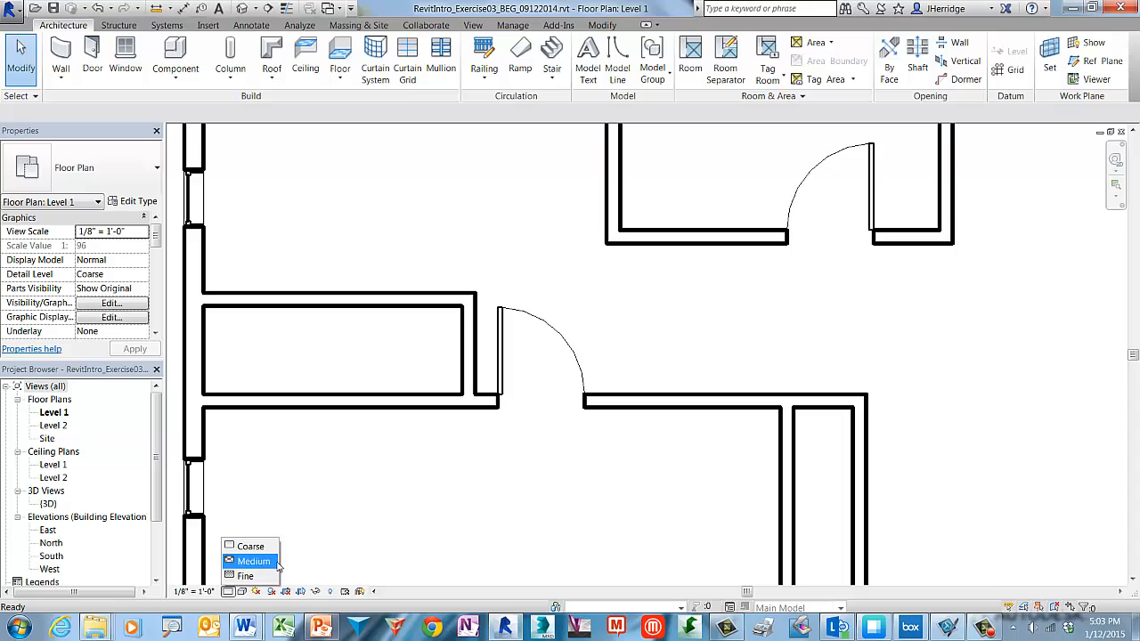
left_click(253, 561)
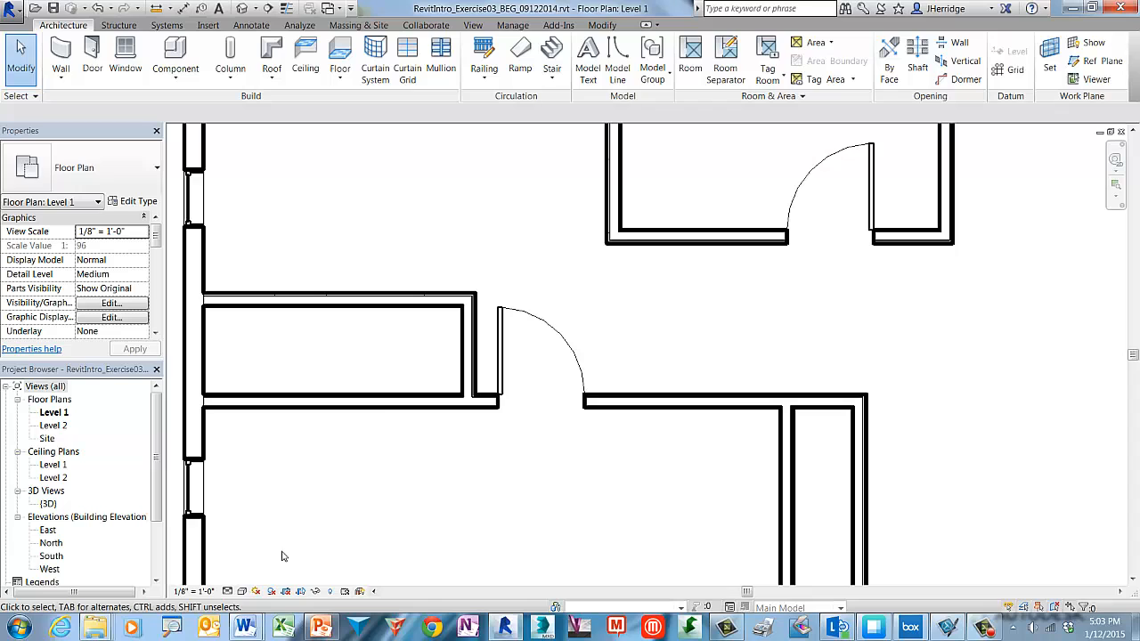
Step: Toggle Thin Lines on and off to compare the line weights of the walls beside the door
scroll(406, 396, "up", 5)
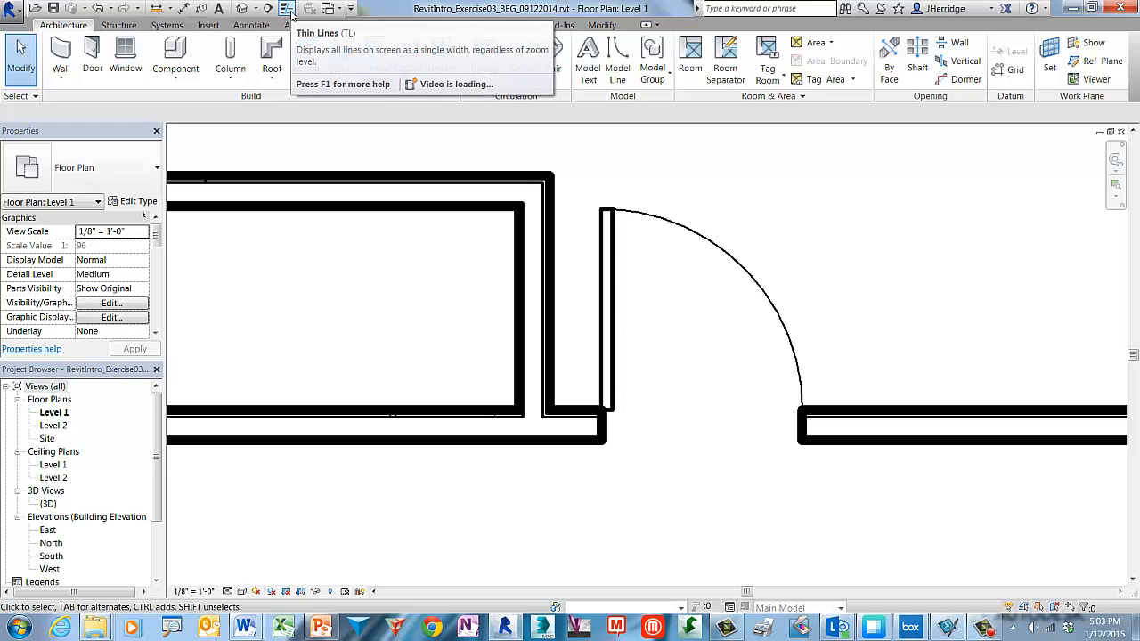
left_click(287, 9)
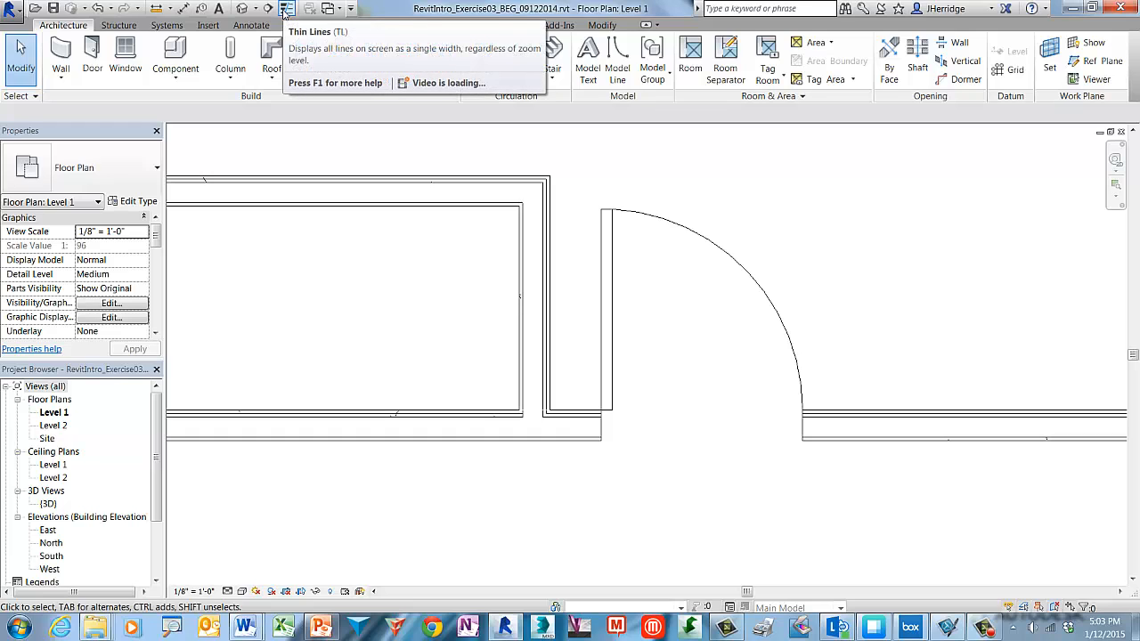
left_click(284, 9)
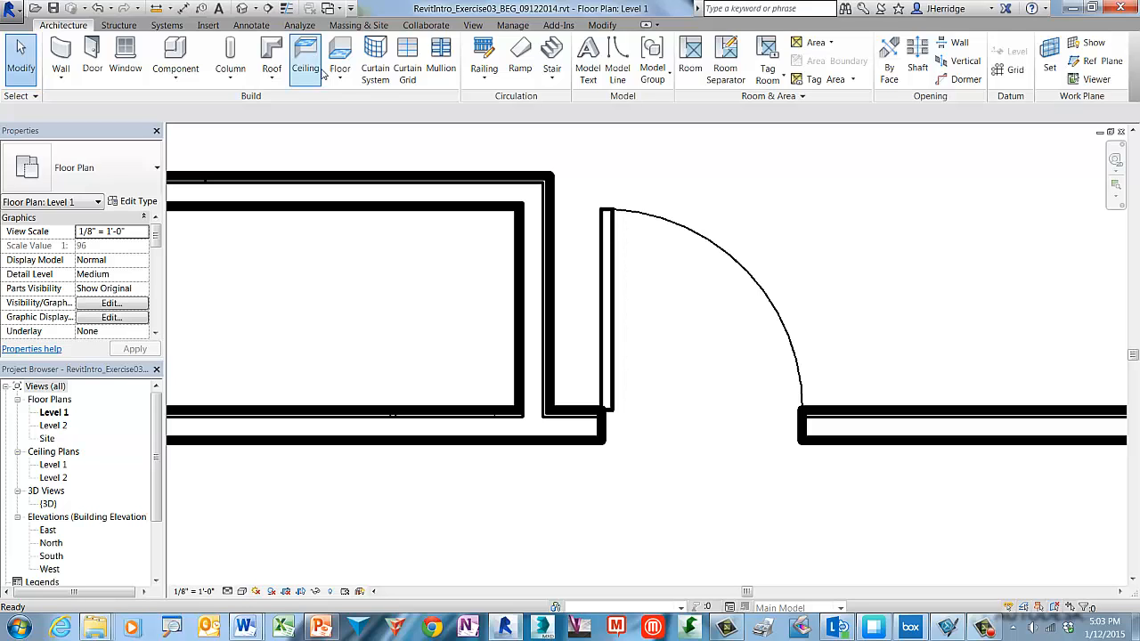
Step: Open the Level 1 reflected ceiling plan and bring the whole building into view
left_click(54, 464)
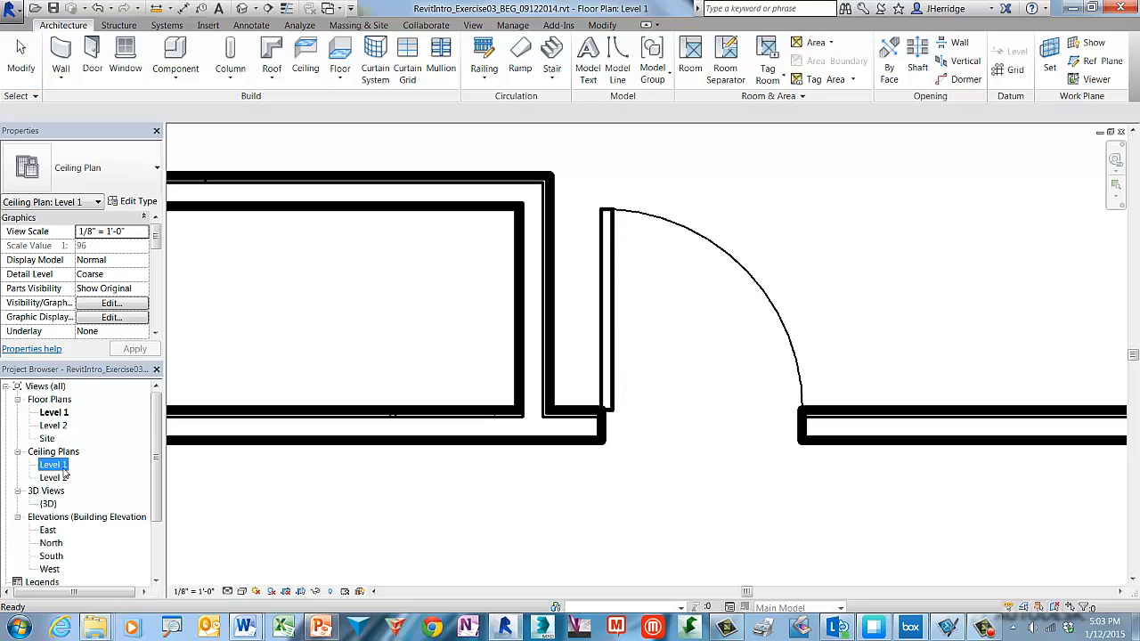
right_click(64, 471)
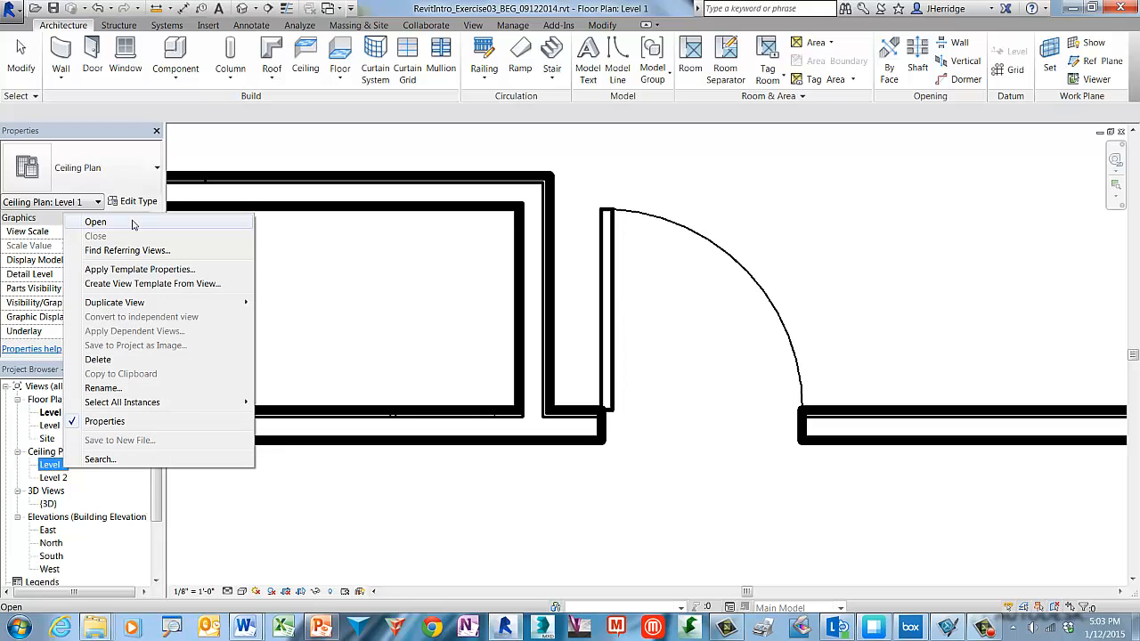
left_click(133, 224)
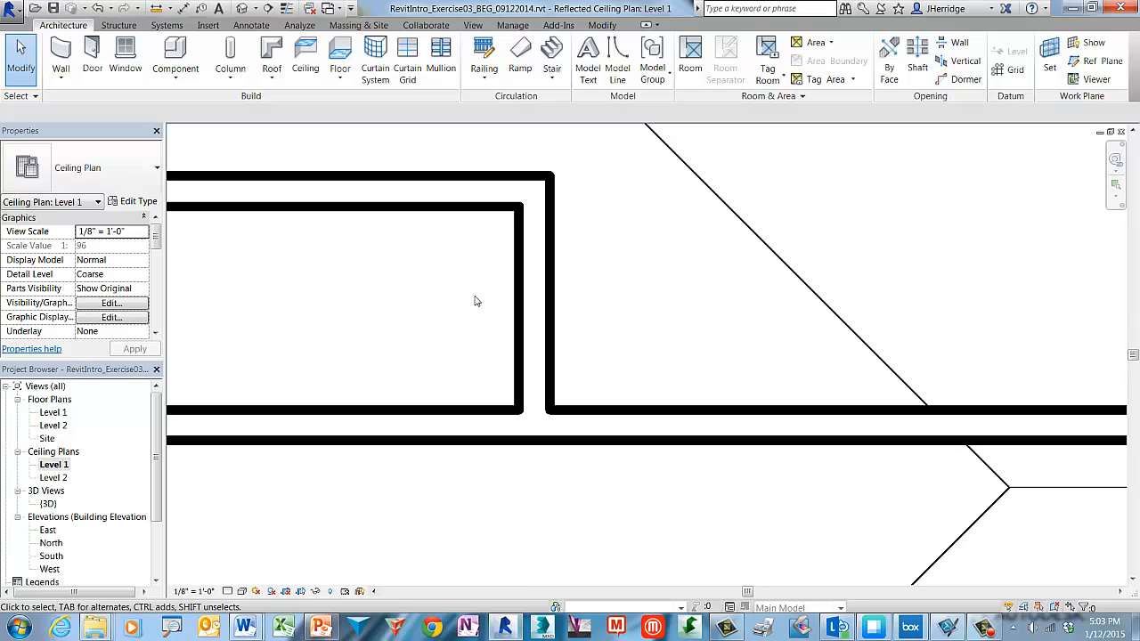
scroll(474, 301, "down", 8)
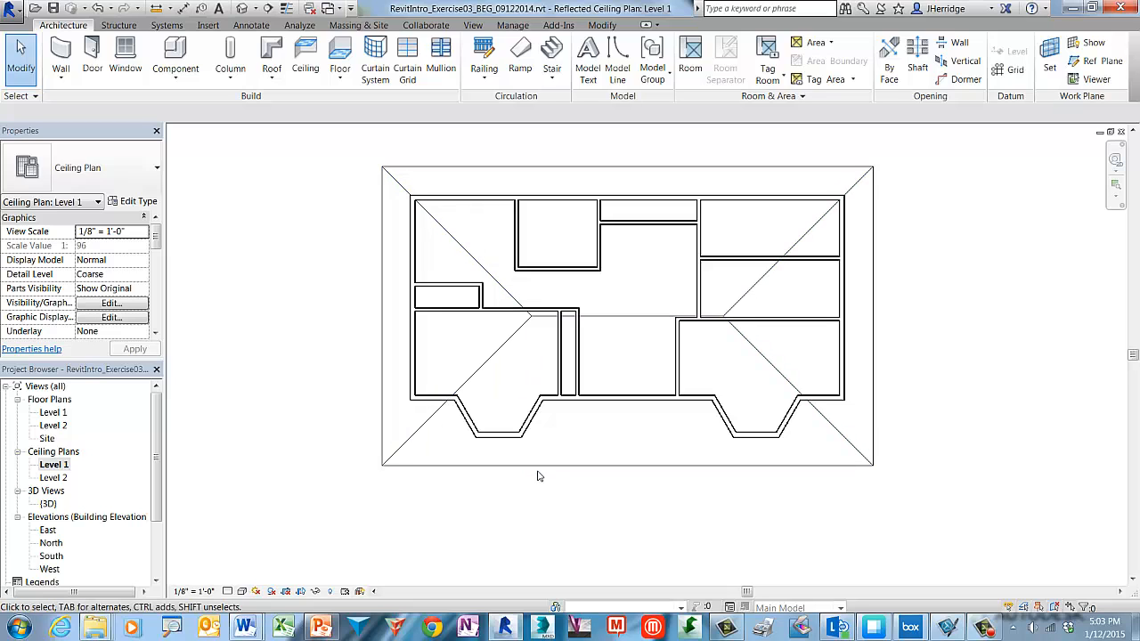
Step: Hide the roof and elevation marker categories in the Level 1 ceiling plan and fit the remaining plan to the window
left_click(545, 471)
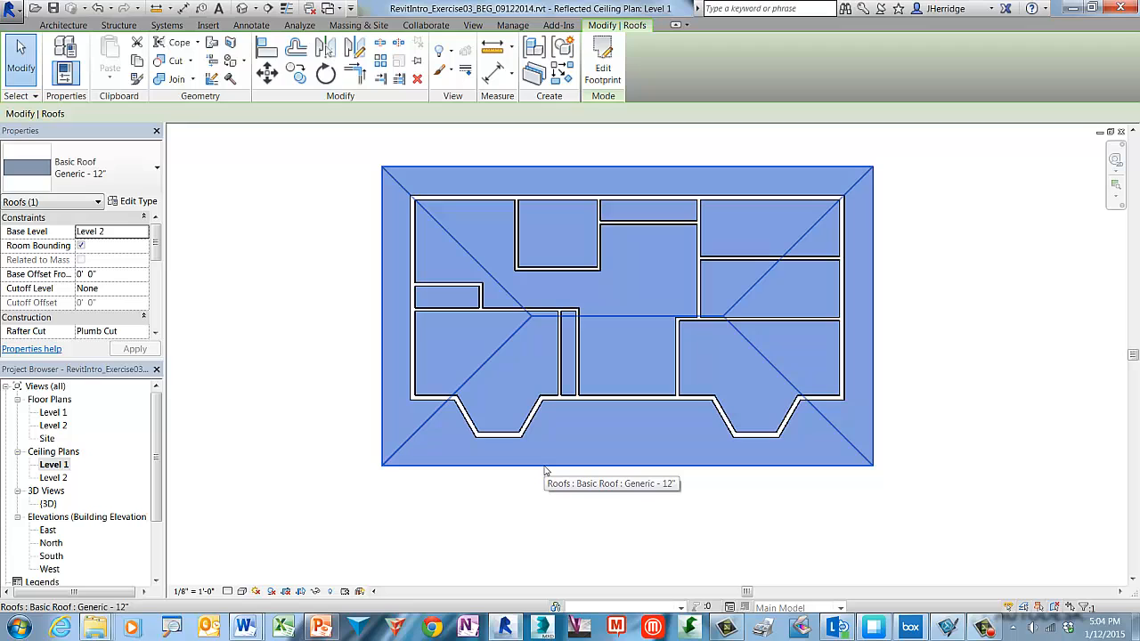
scroll(545, 471, "down", 3)
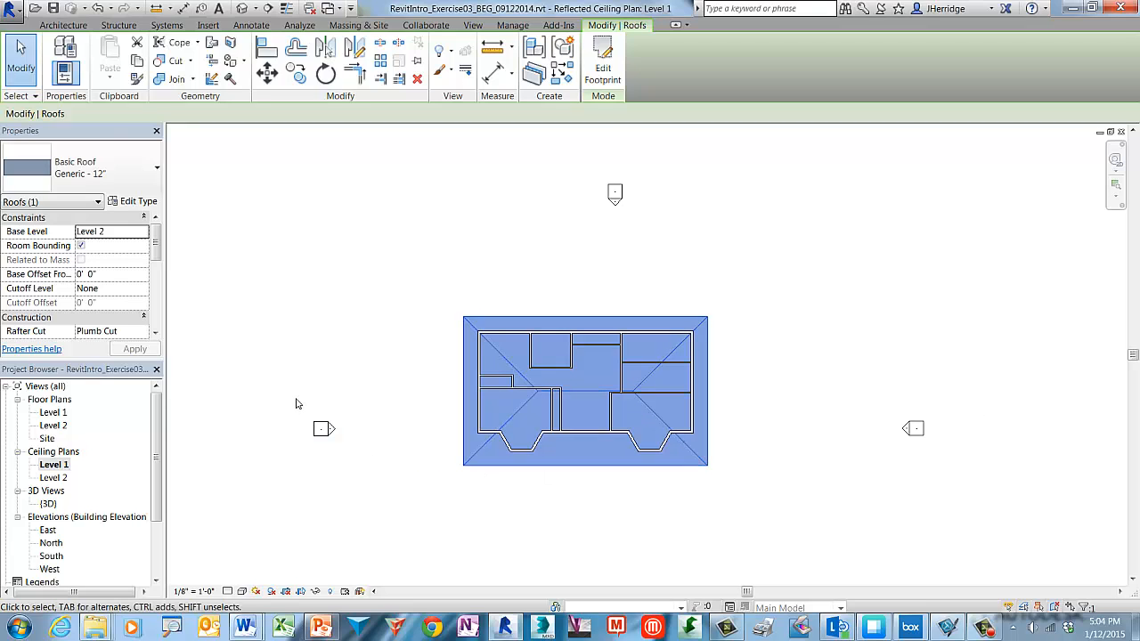
left_click_drag(296, 399, 368, 463)
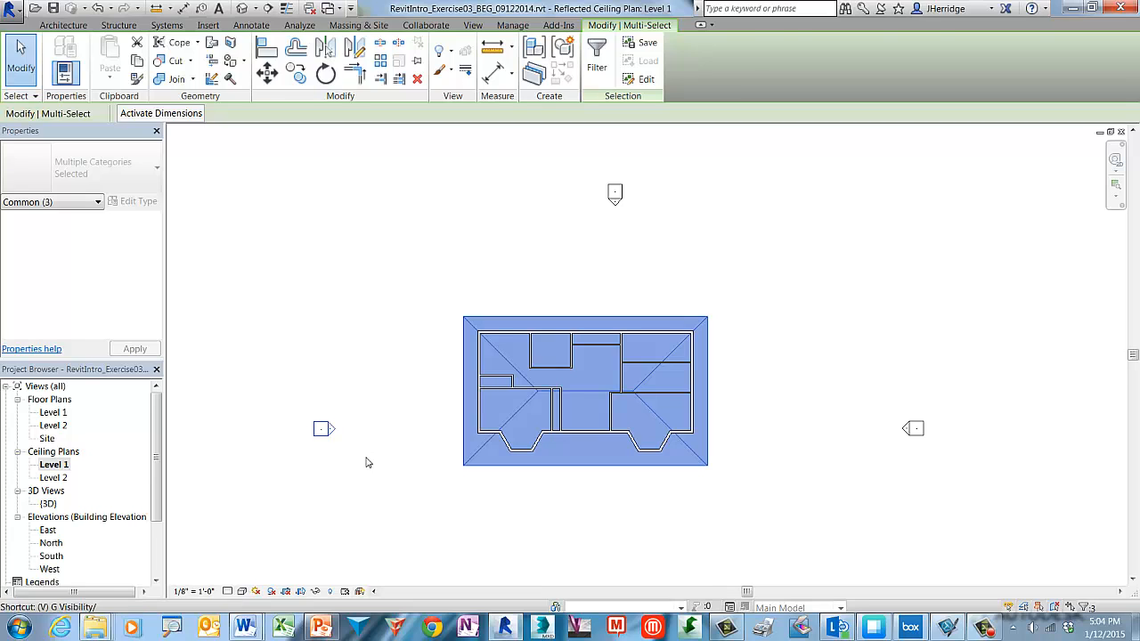
key("Escape")
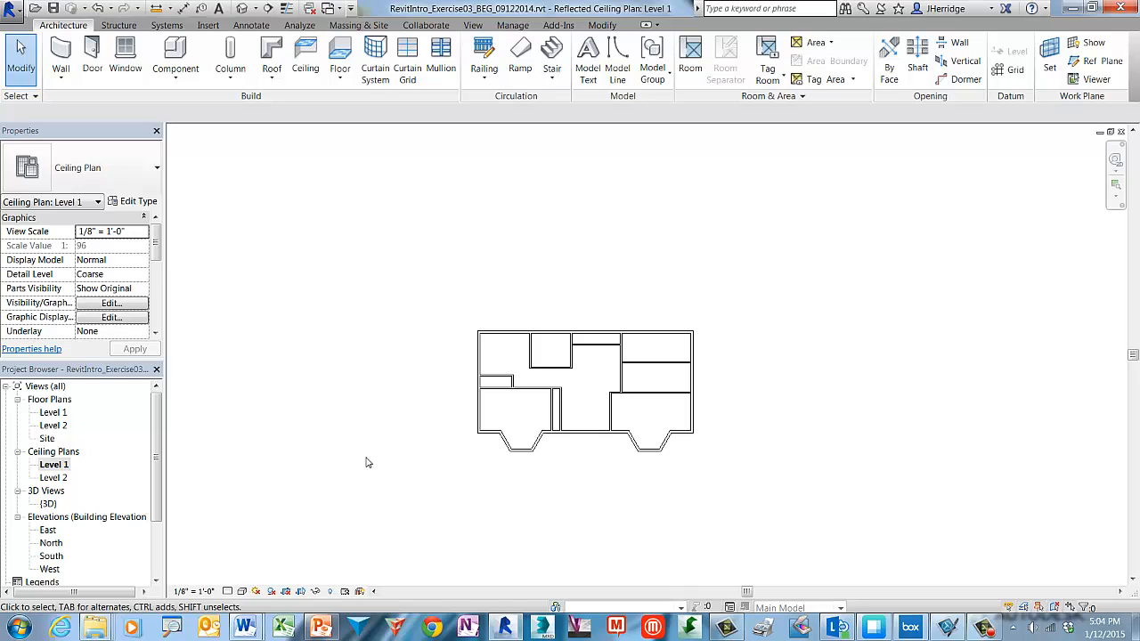
right_click(748, 380)
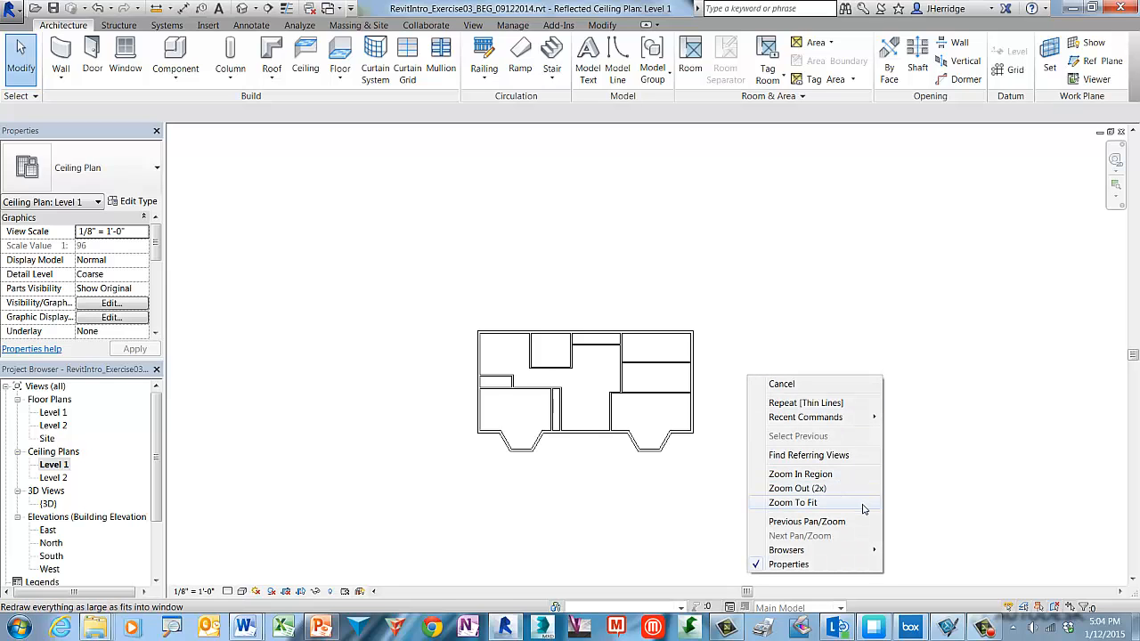
left_click(862, 506)
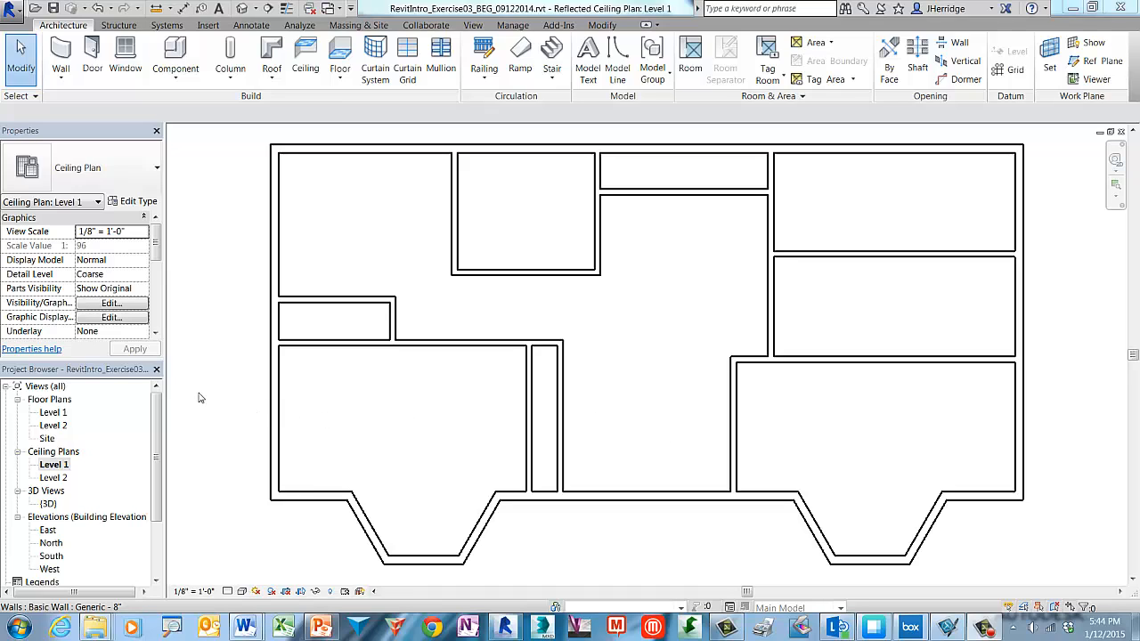
Step: Open the Level 2 floor plan and set its Underlay to None
left_click(54, 425)
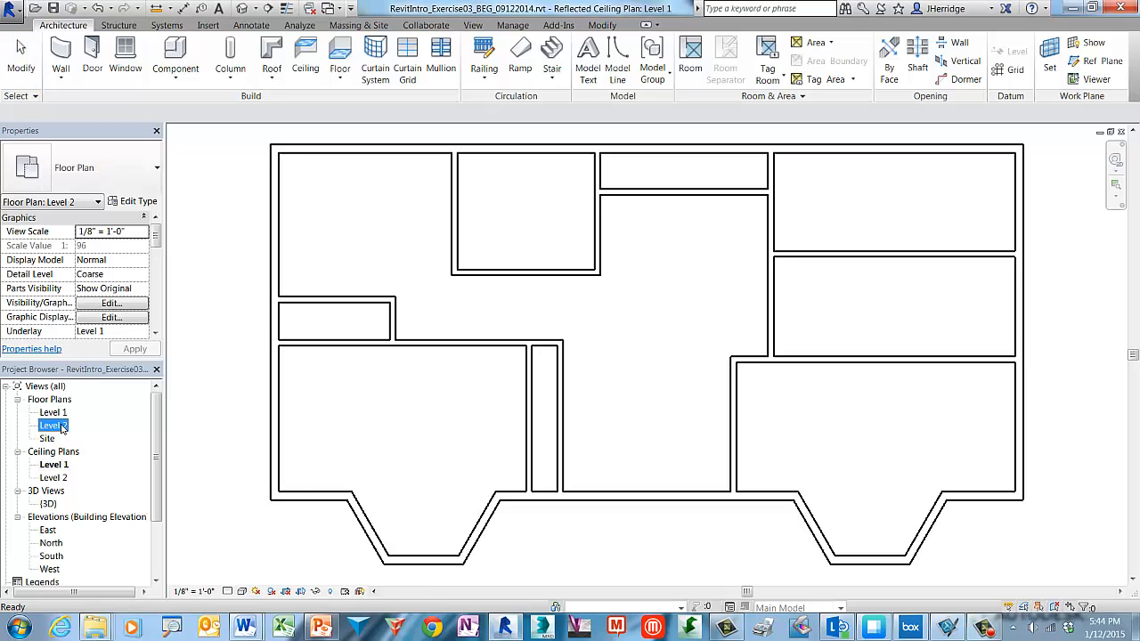
double_click(62, 429)
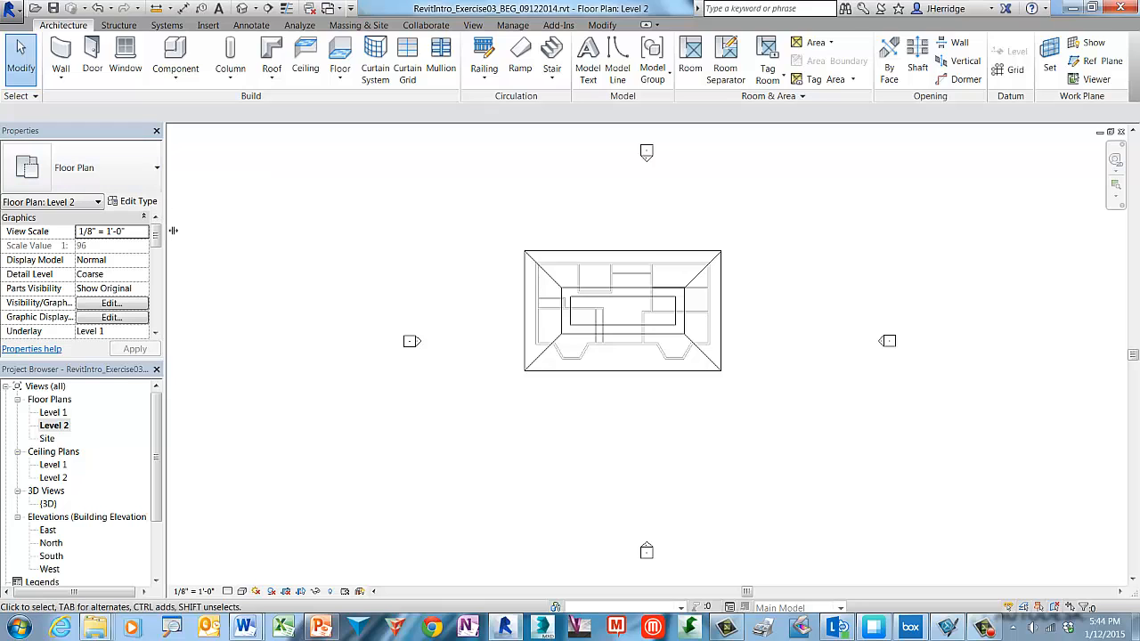
left_click_drag(156, 238, 158, 252)
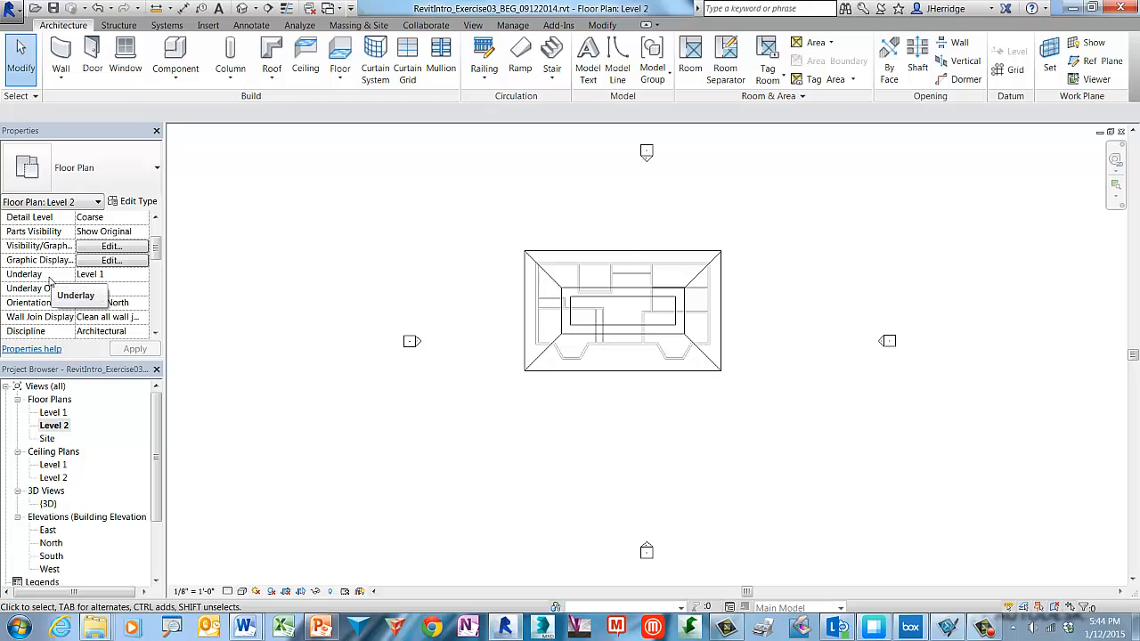
left_click(143, 276)
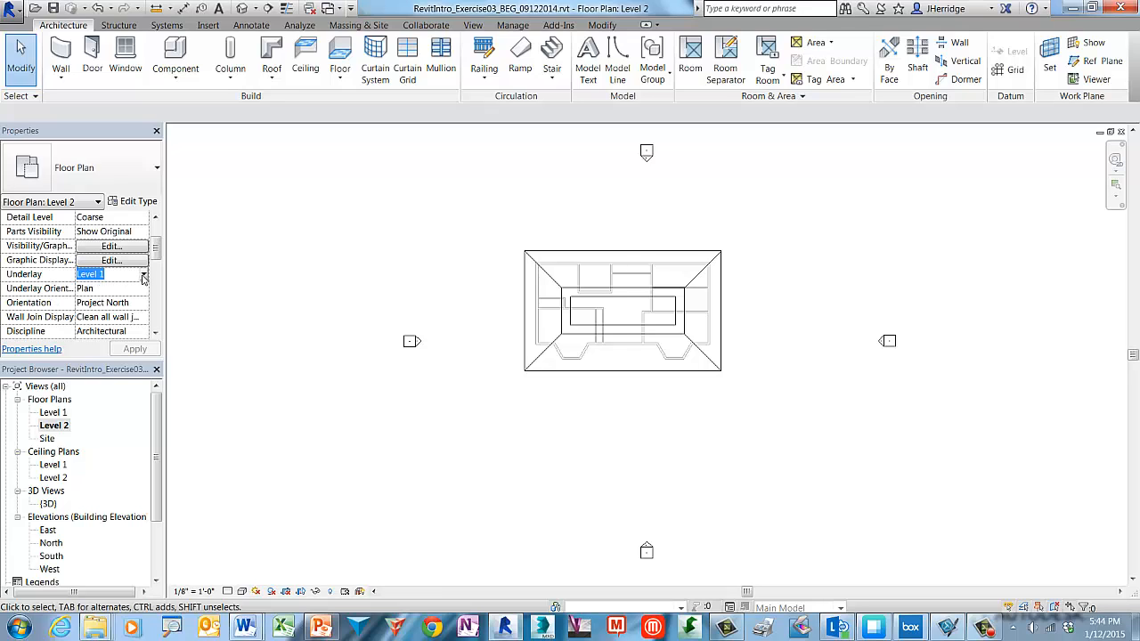
left_click(143, 275)
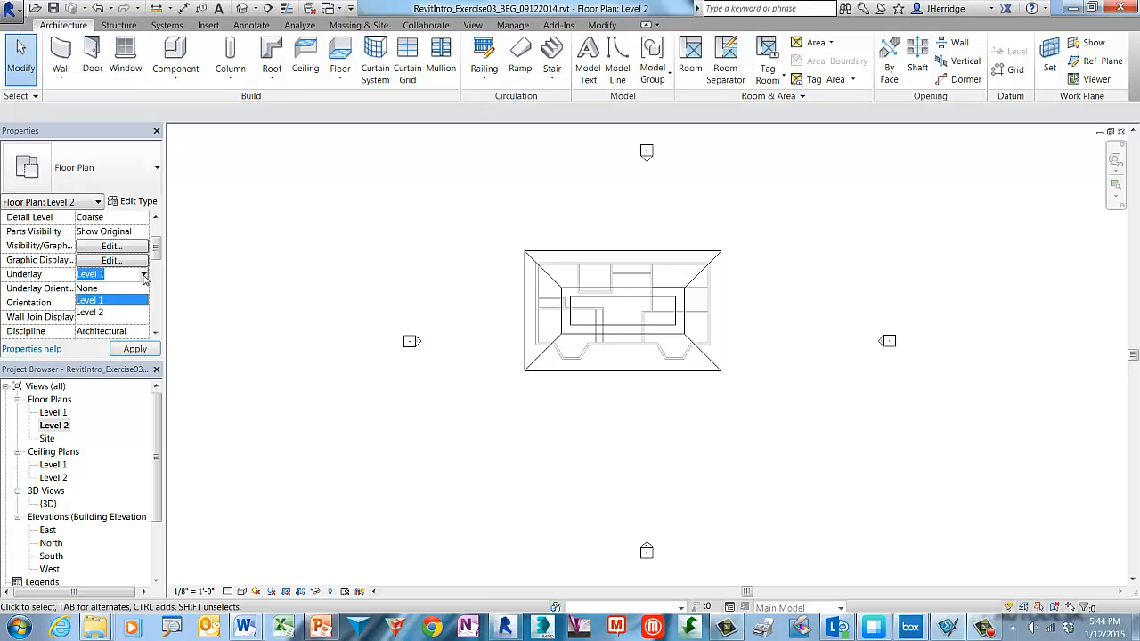
left_click(105, 290)
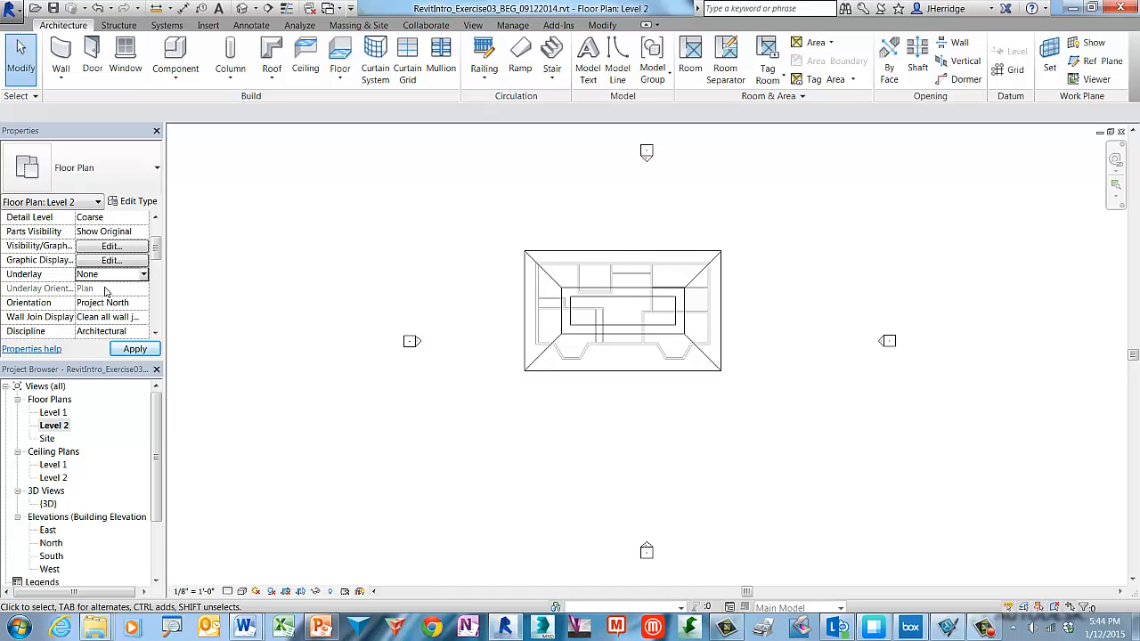
left_click(150, 352)
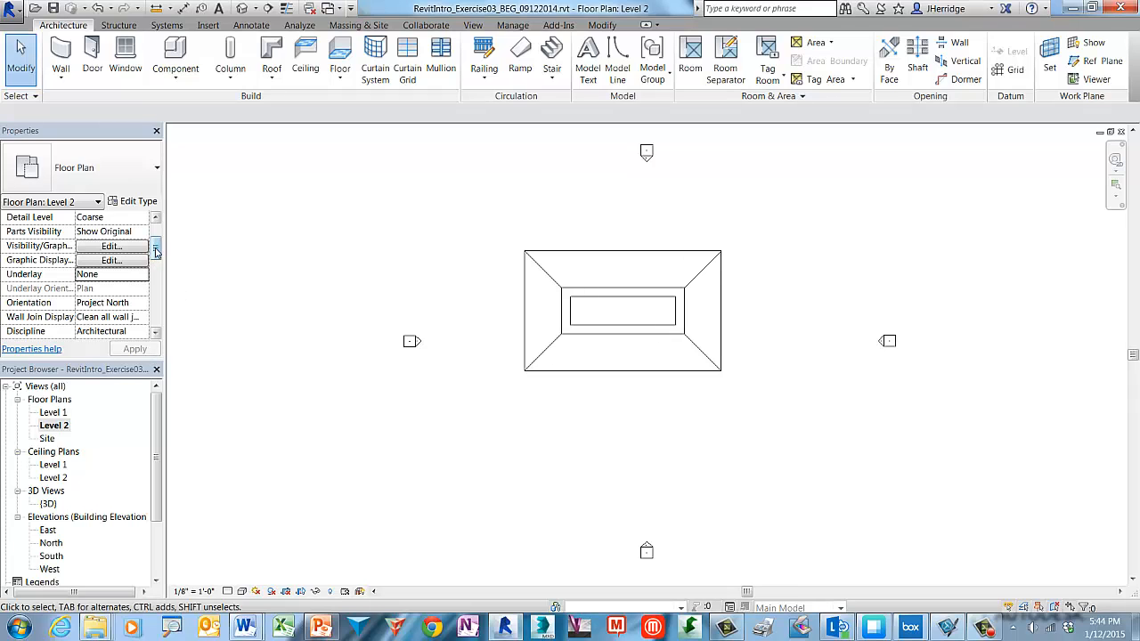
Step: Set the cut plane offset in the Level 2 floor plan's View Range to 7'
left_click_drag(155, 254, 157, 306)
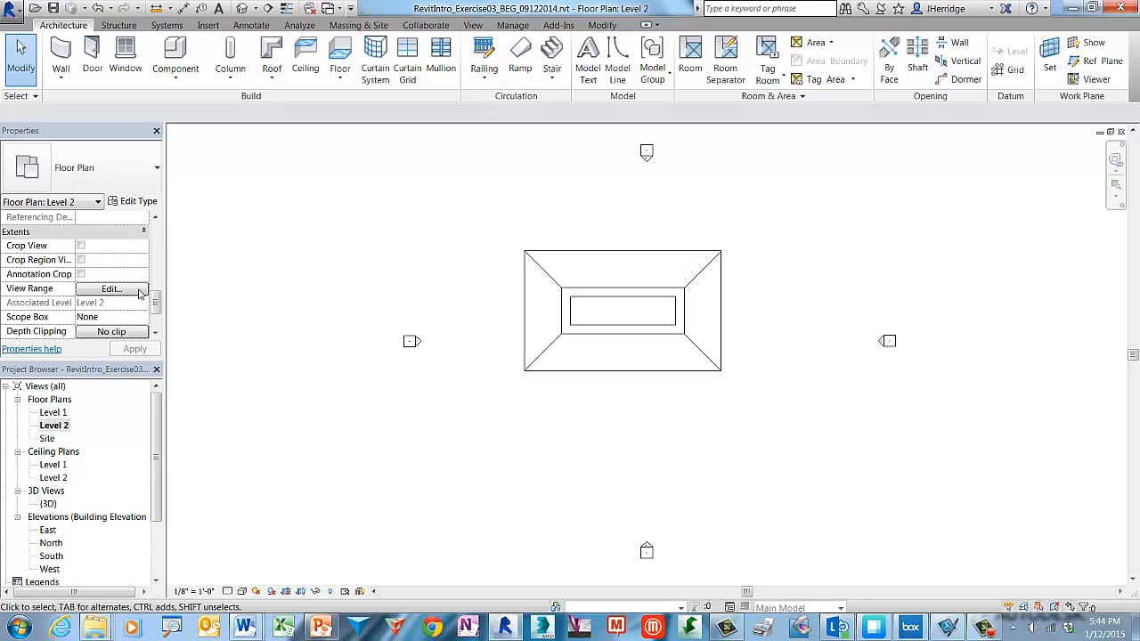
left_click(111, 289)
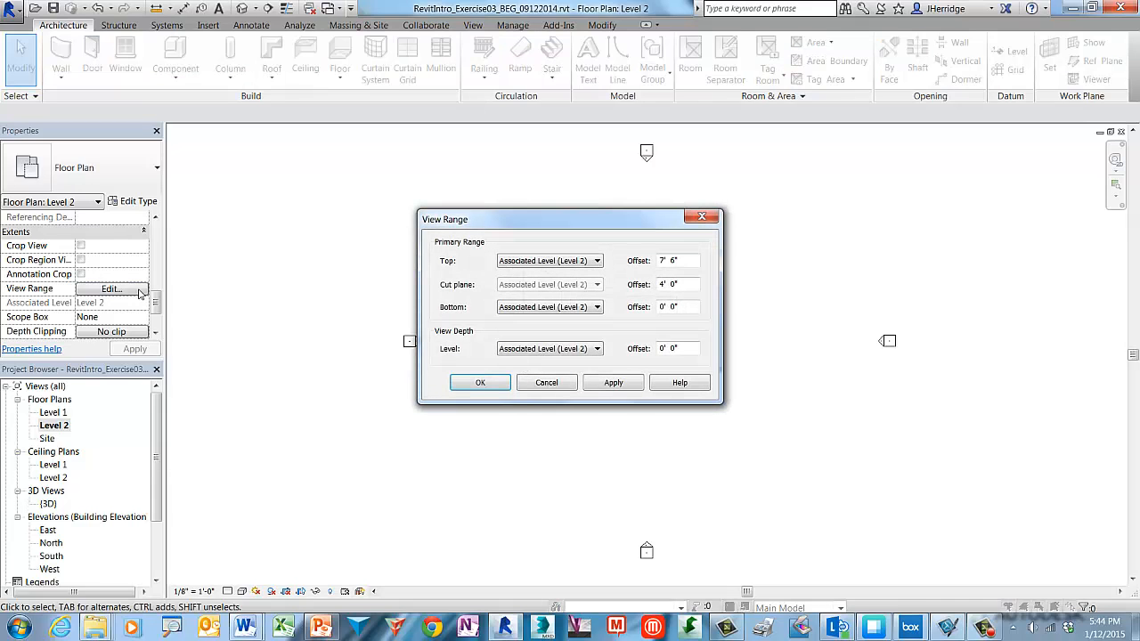
double_click(662, 284)
type("7")
left_click(481, 383)
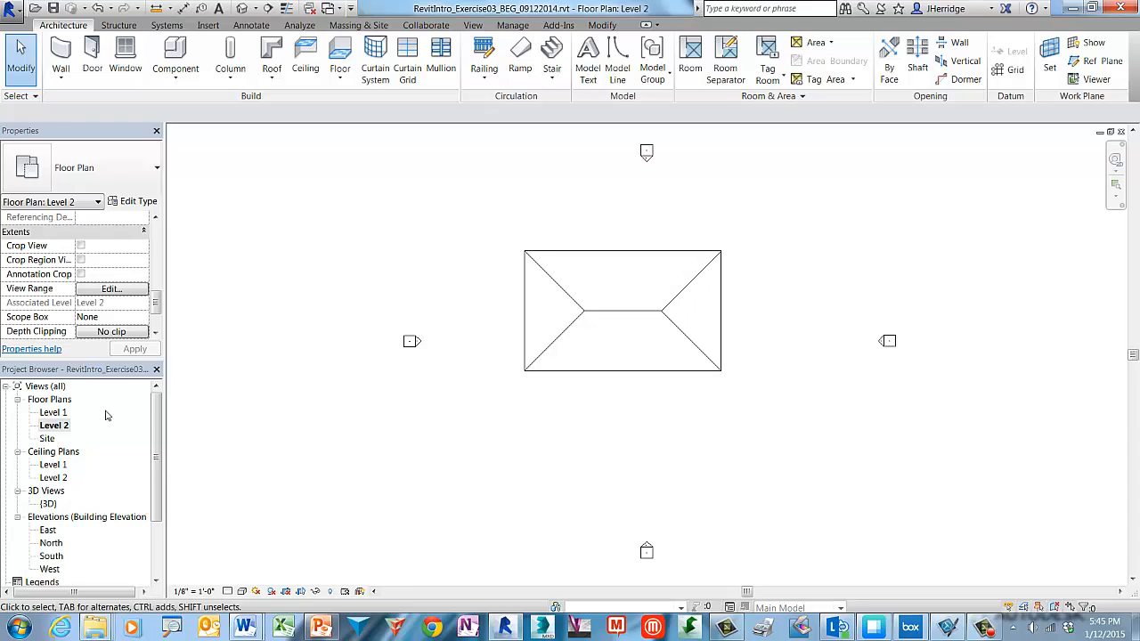
Step: Rename the Level 2 floor plan to Roof and rename the corresponding level and views as well
right_click(68, 429)
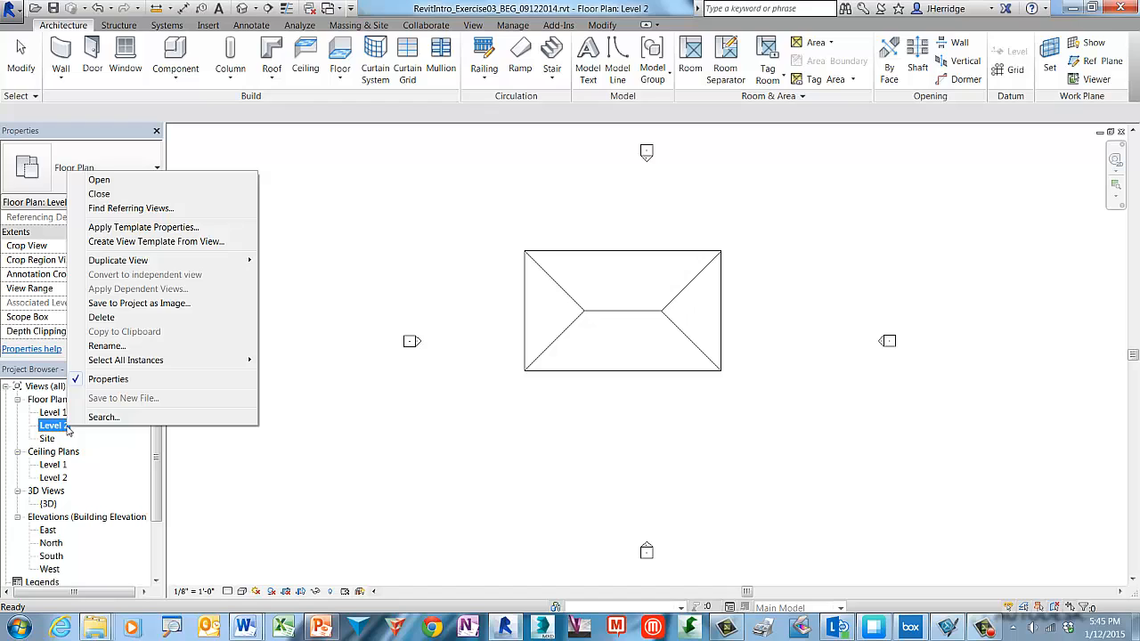
left_click(136, 346)
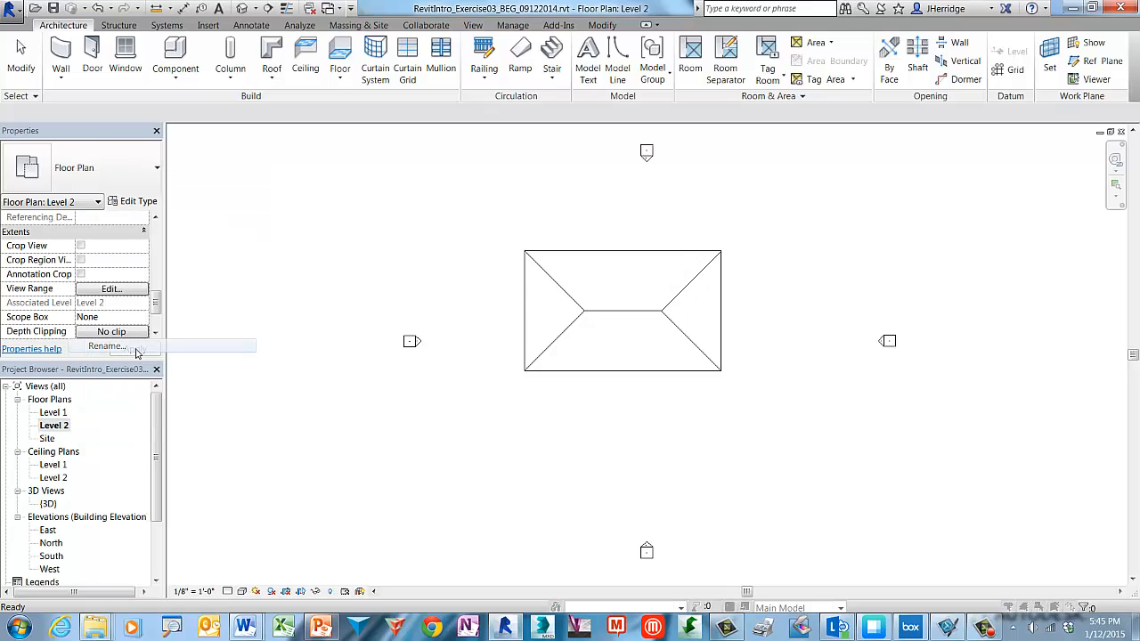
type("R")
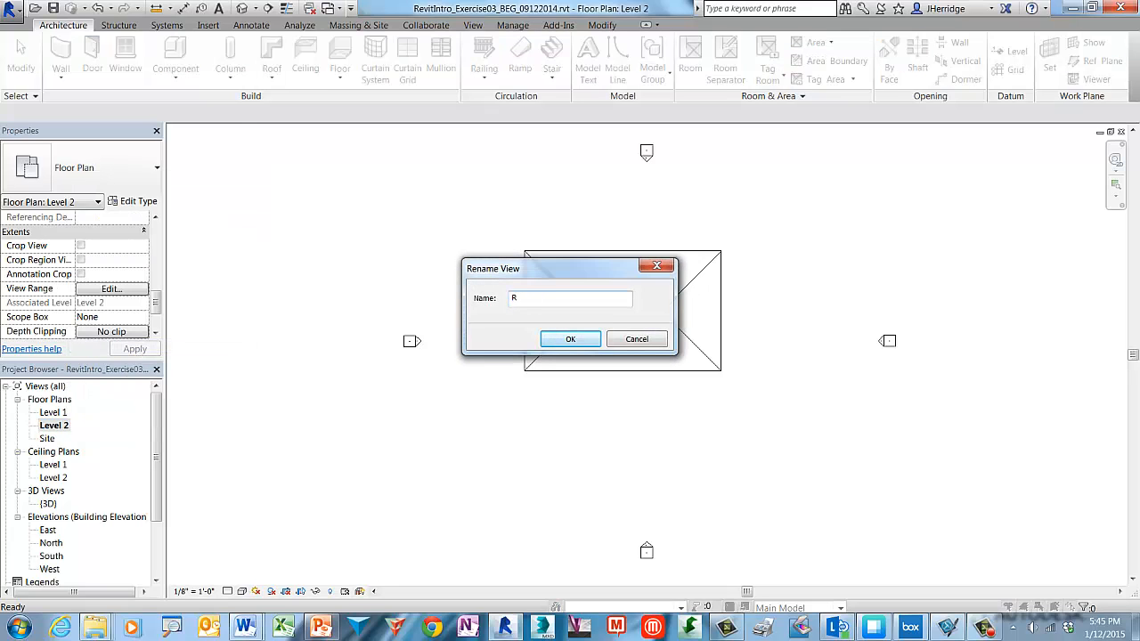
type("oof")
left_click(569, 340)
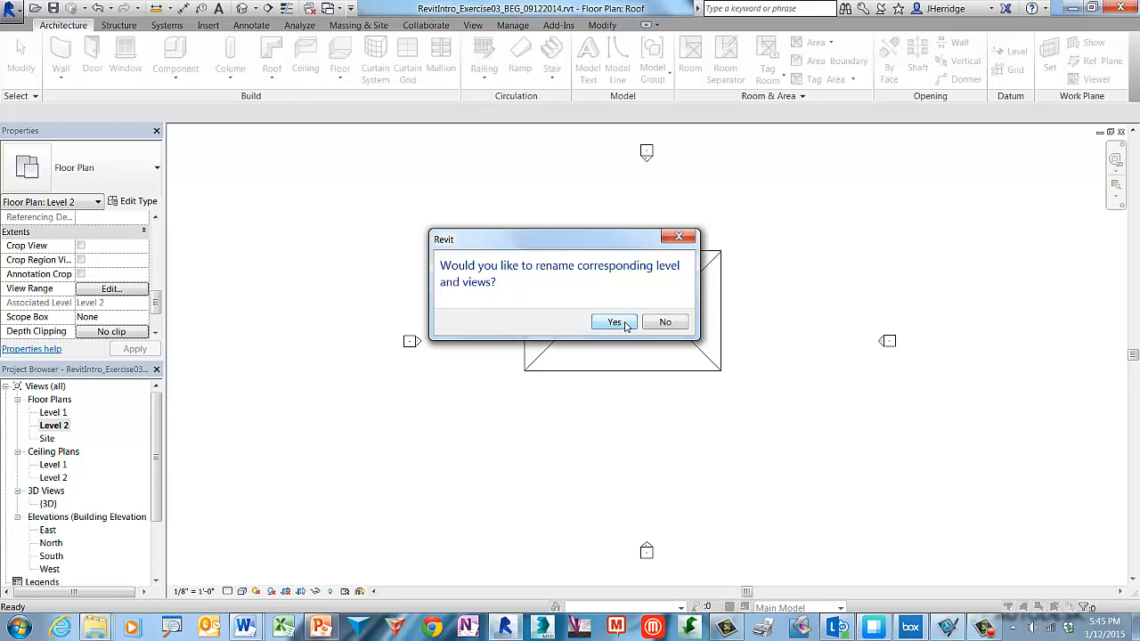
left_click(615, 322)
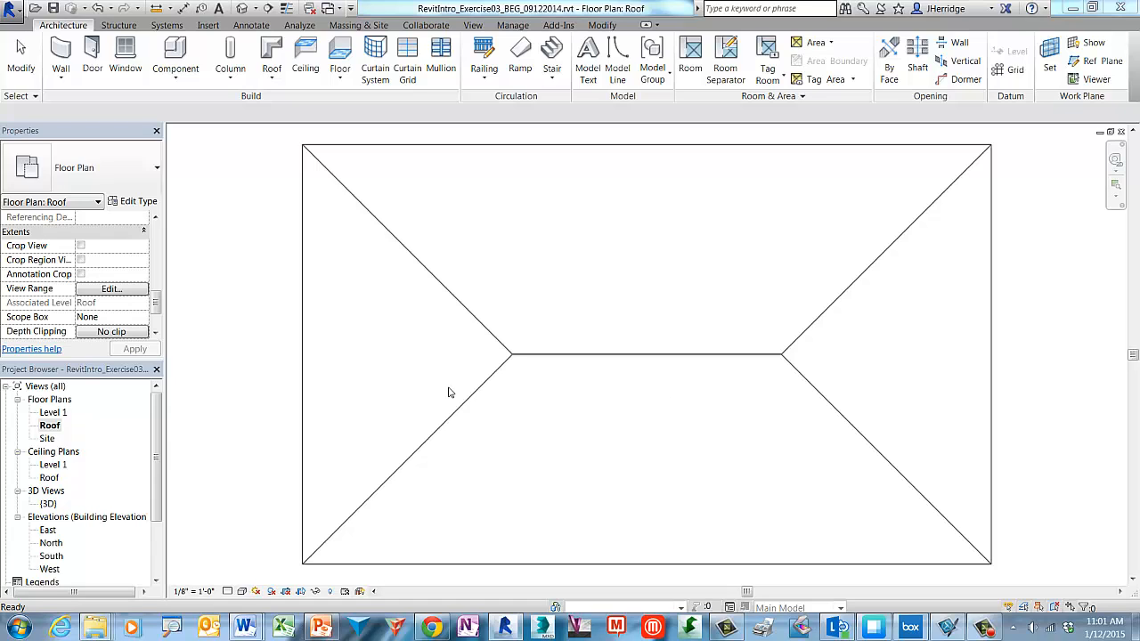
Step: Open the South elevation and set its visual style to Shaded
left_click_drag(156, 422, 156, 461)
left_click(59, 495)
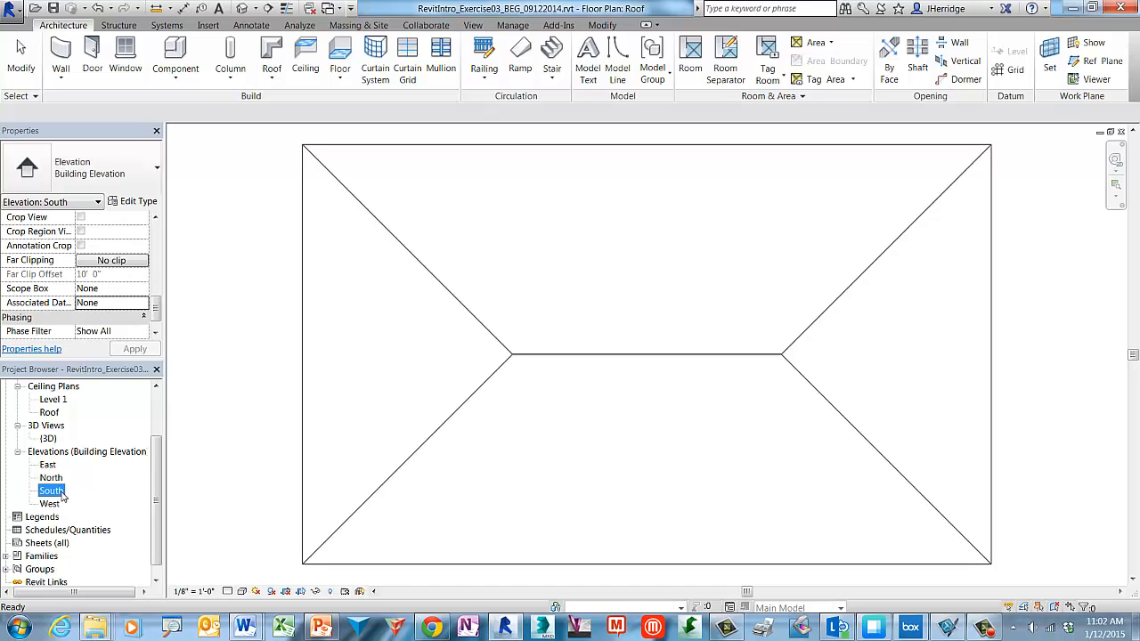
double_click(51, 490)
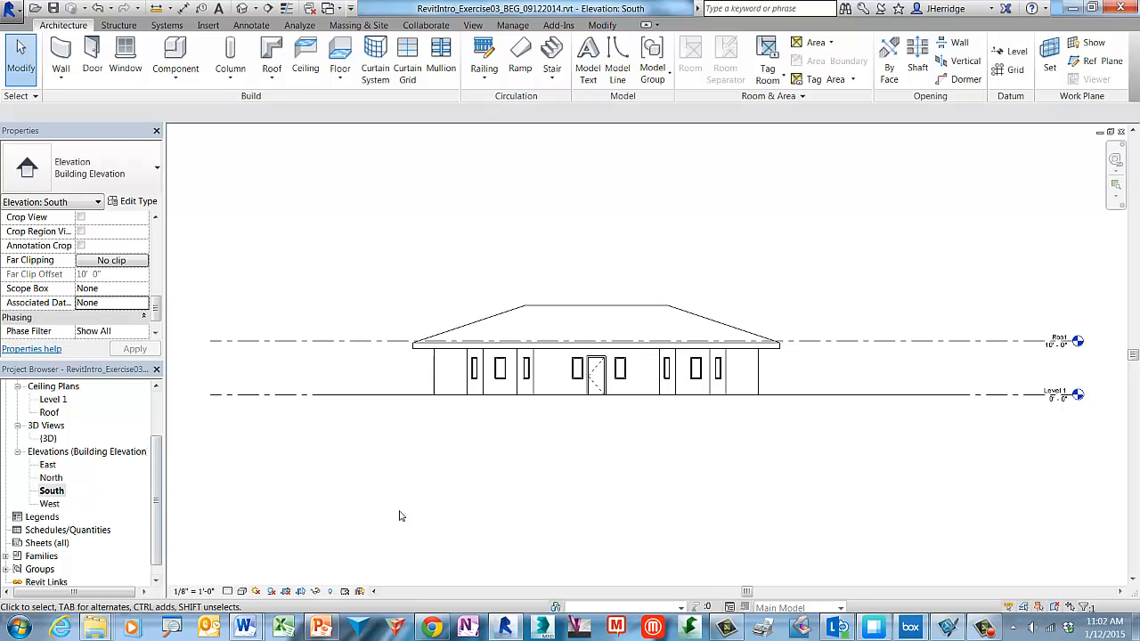
left_click(241, 592)
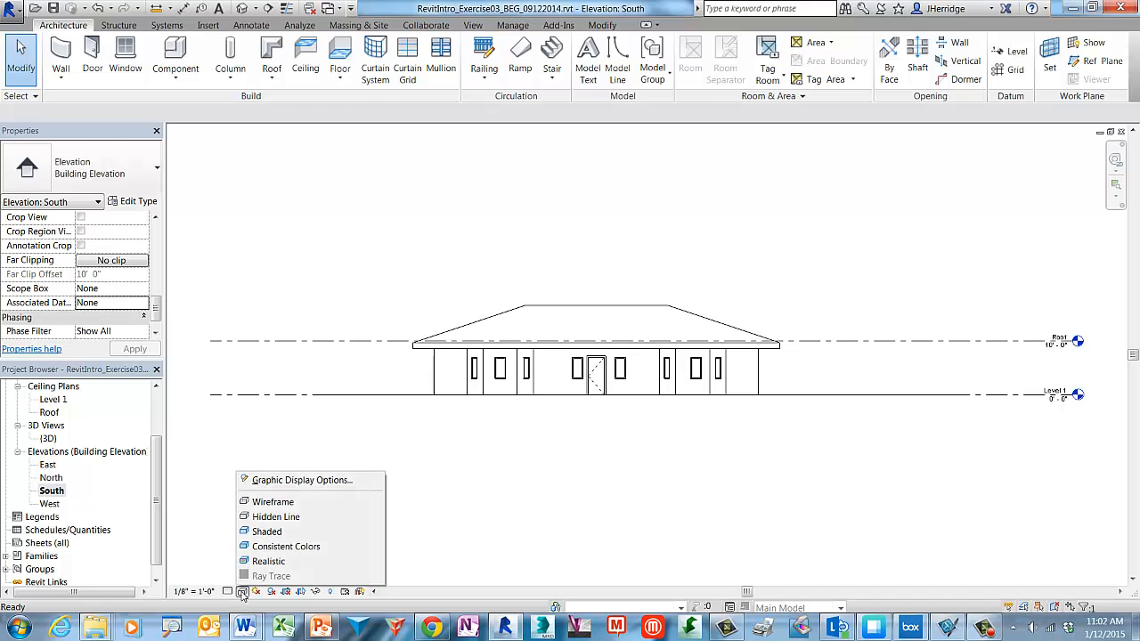
left_click(297, 534)
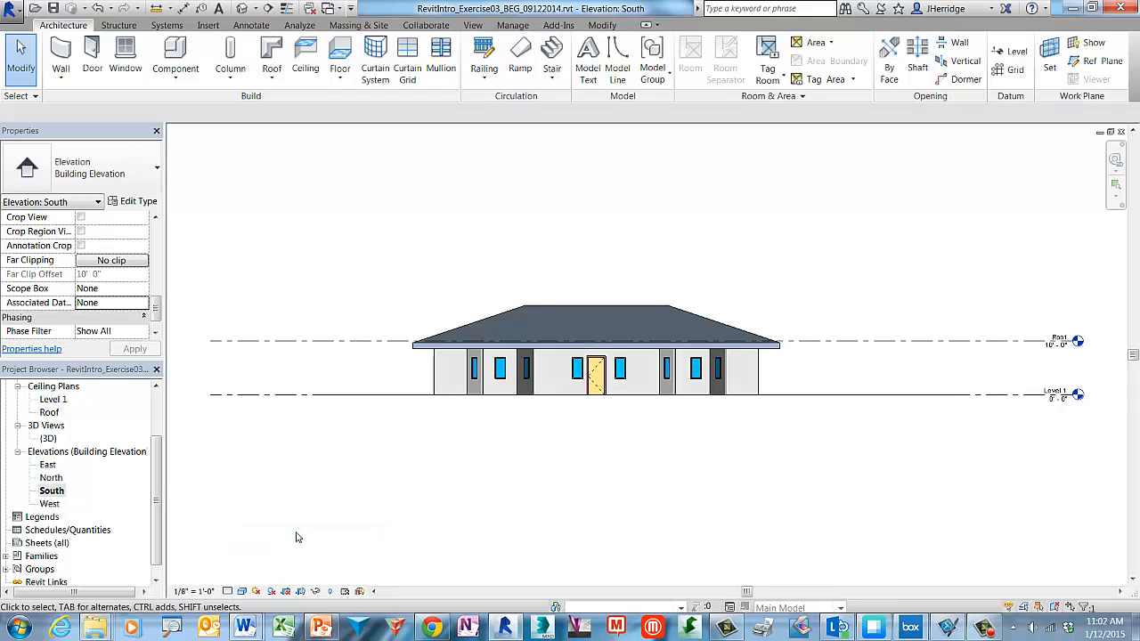
Step: Turn on shadows in the South elevation
scroll(605, 433, "up", 3)
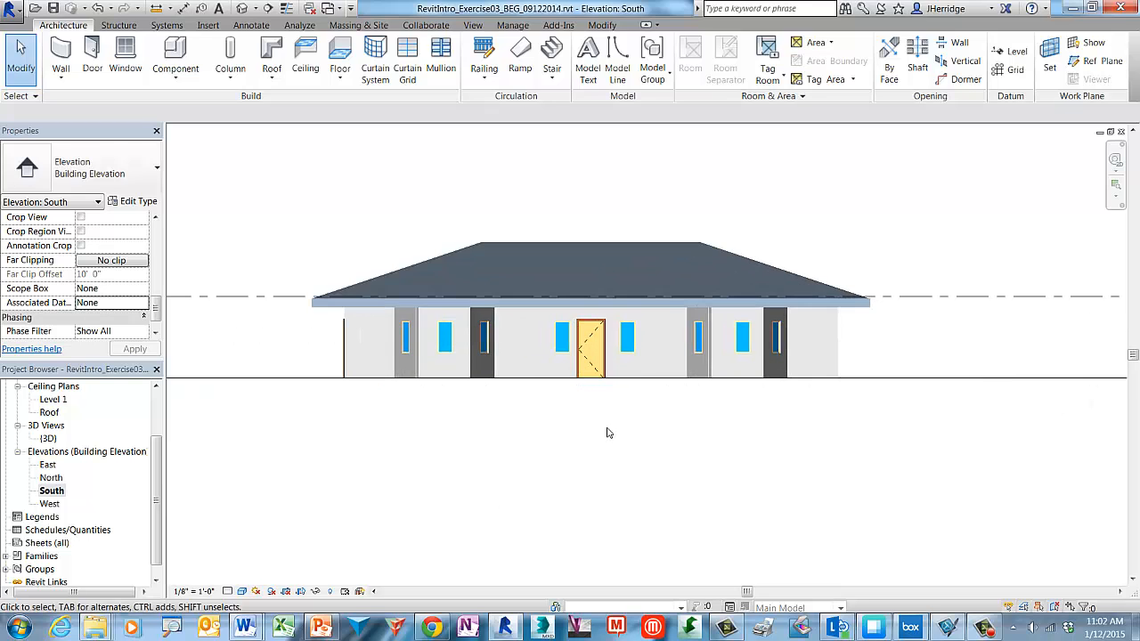
scroll(608, 432, "up", 1)
middle_click_drag(617, 432, 657, 491)
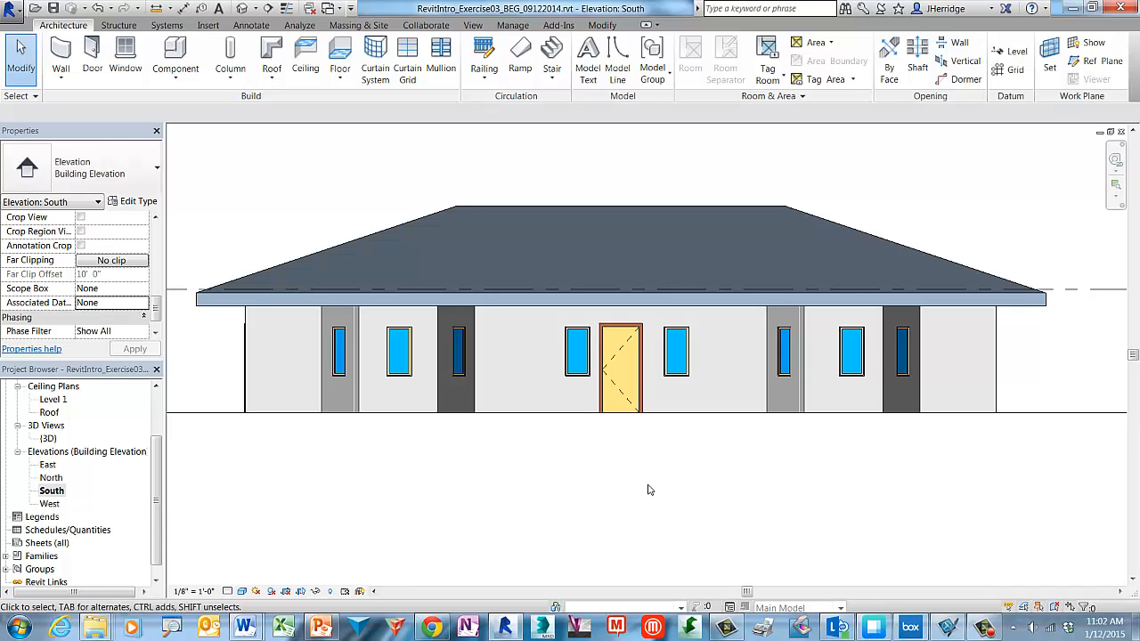
left_click(271, 591)
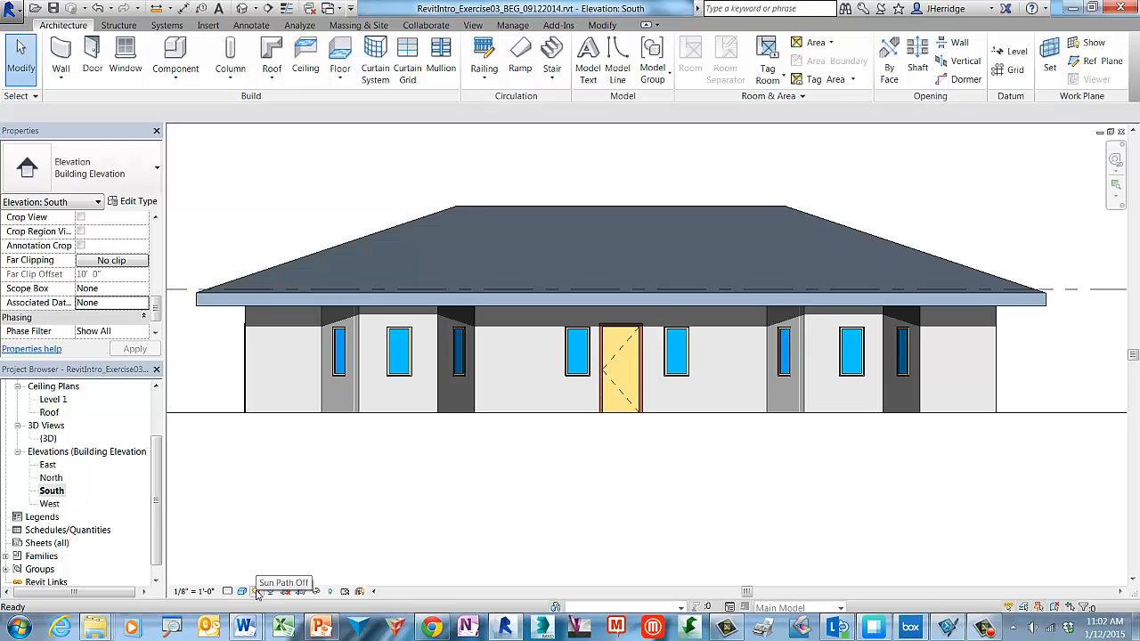
Step: Set the South elevation's sun to a Still solar study with the Winter Solstice preset at 12:00 PM
left_click(257, 591)
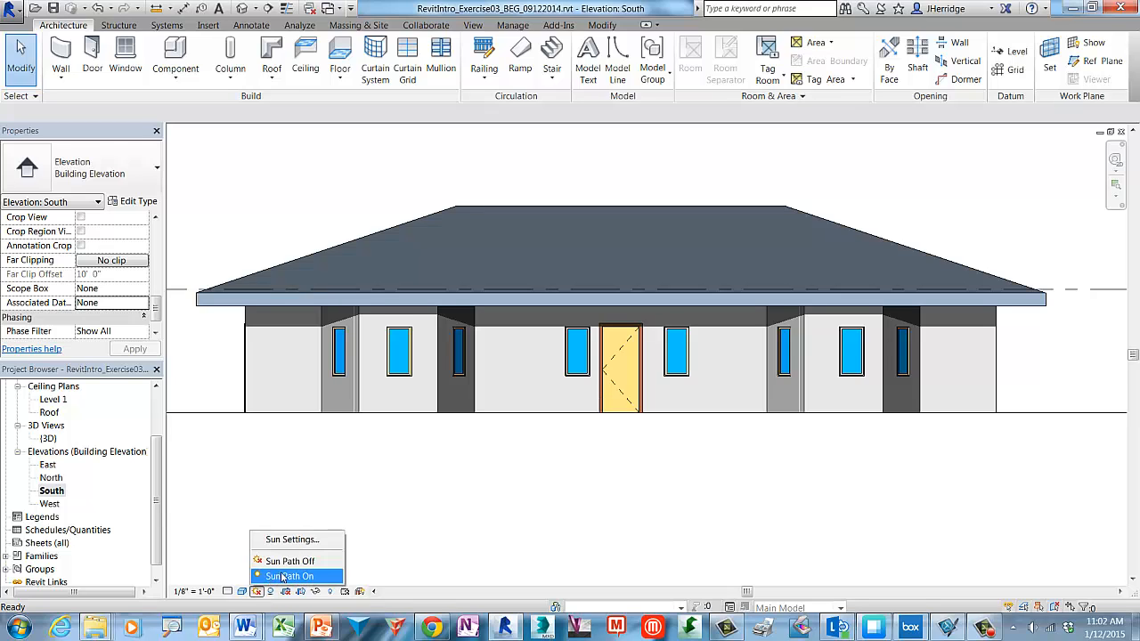
left_click(327, 547)
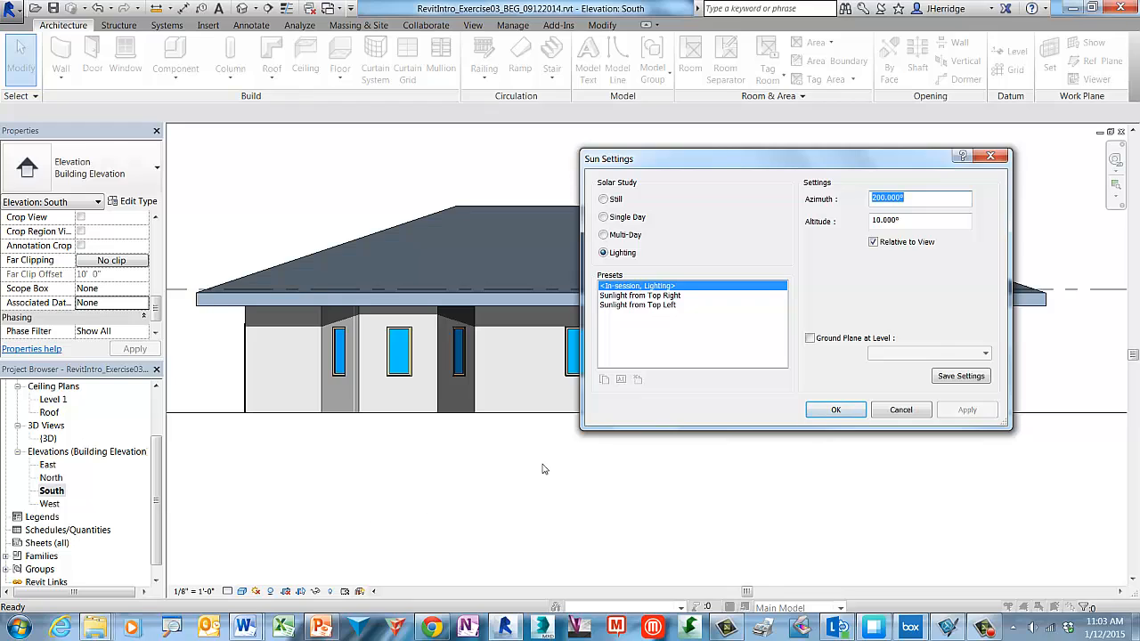
left_click(604, 199)
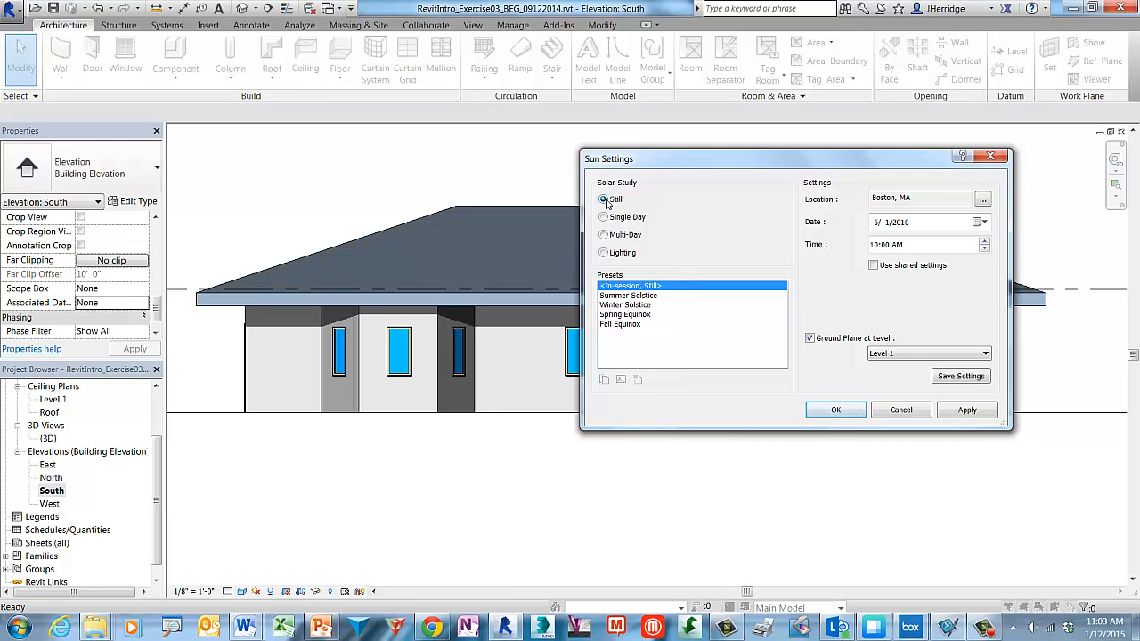
left_click(645, 308)
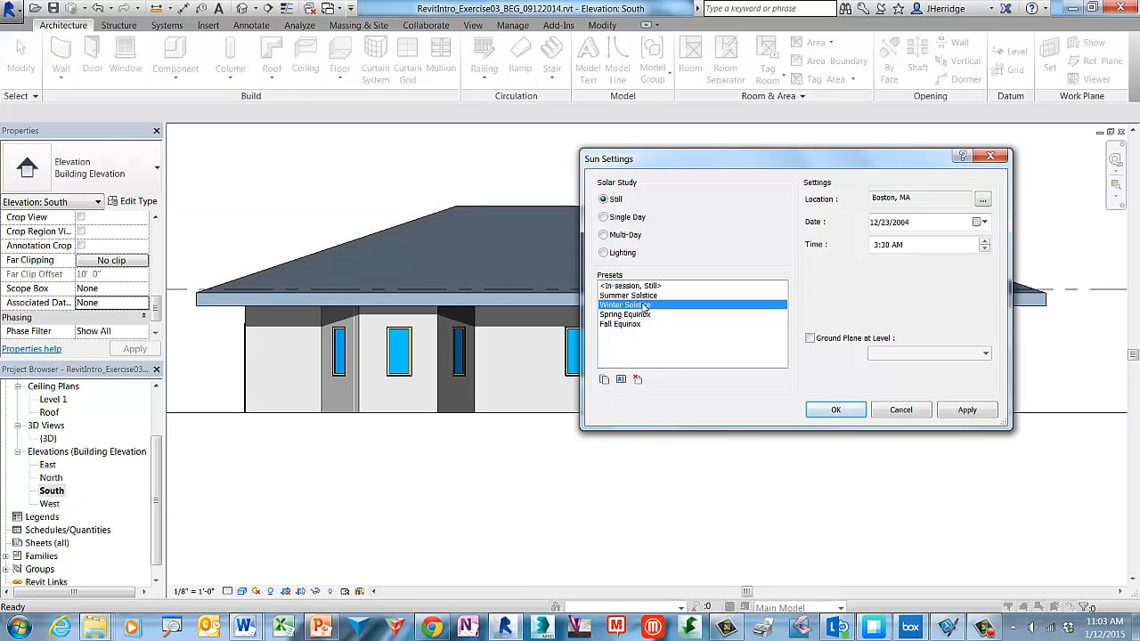
left_click(876, 247)
type("12")
left_click(885, 248)
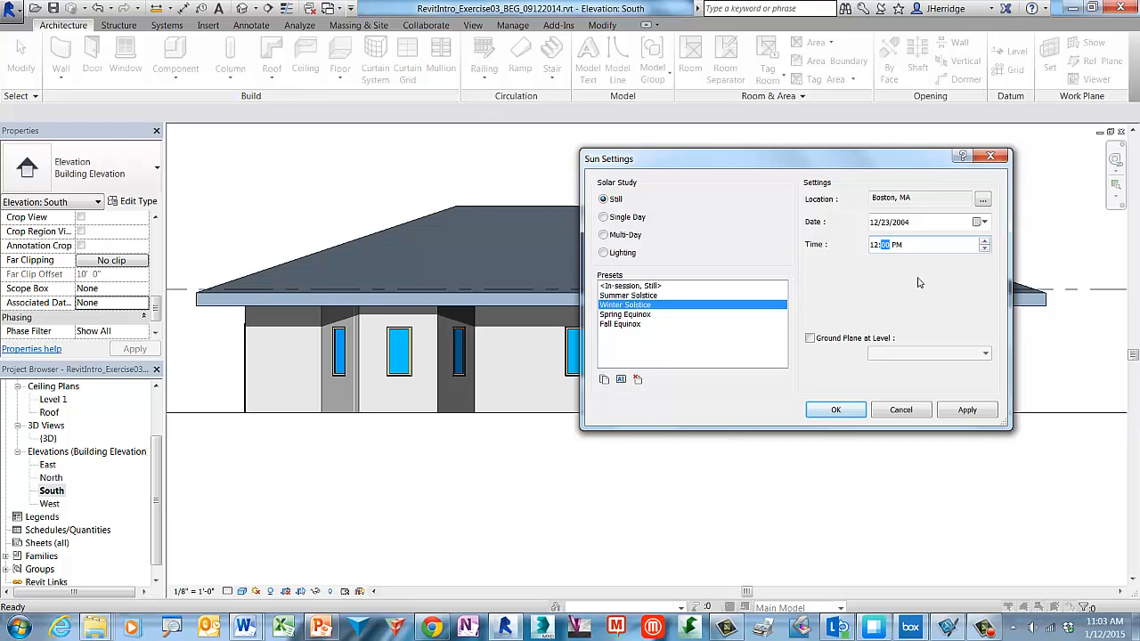
left_click(835, 411)
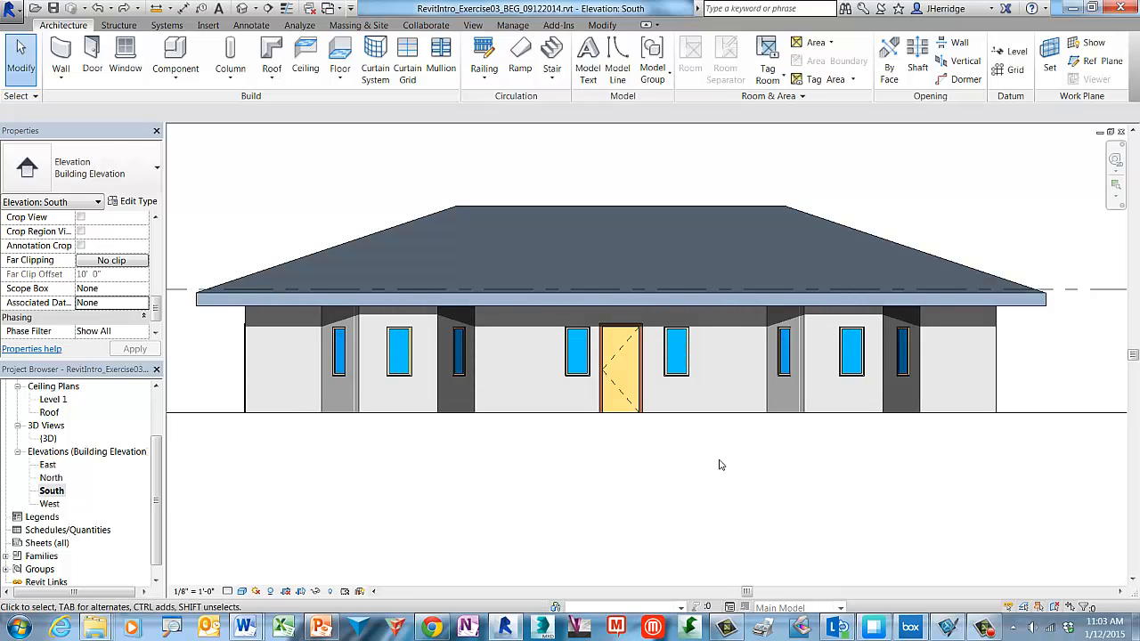
left_click(122, 9)
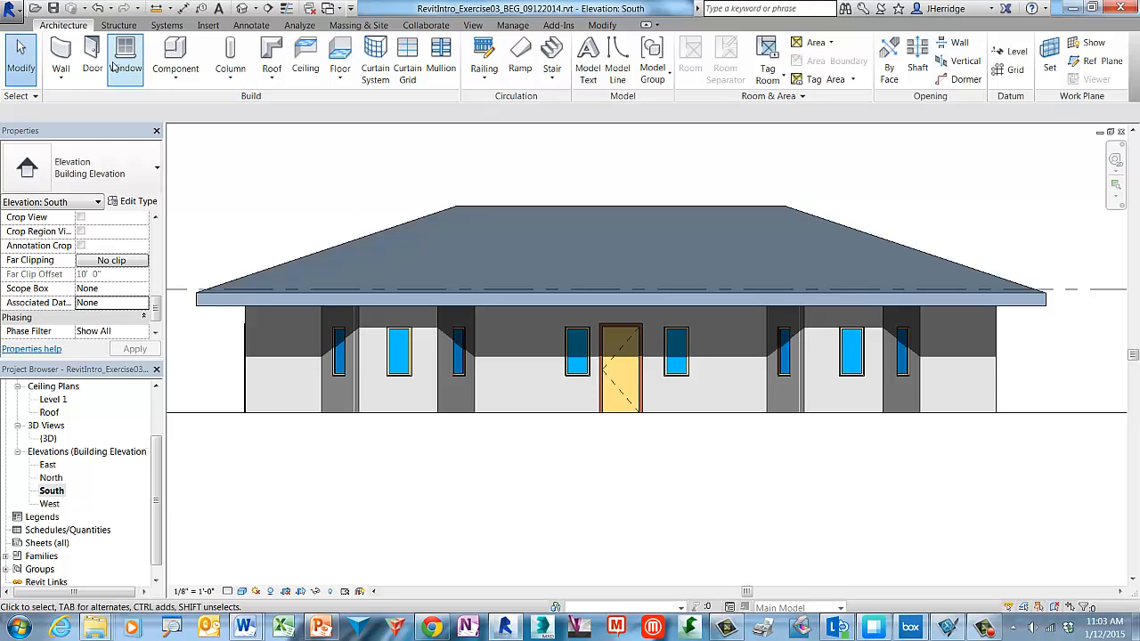
Step: Save the project as RevitIntro_Exercise03_finished_BEG_09122014.rvt in the 01_Revit Intro folder, overwriting the existing file
left_click(15, 13)
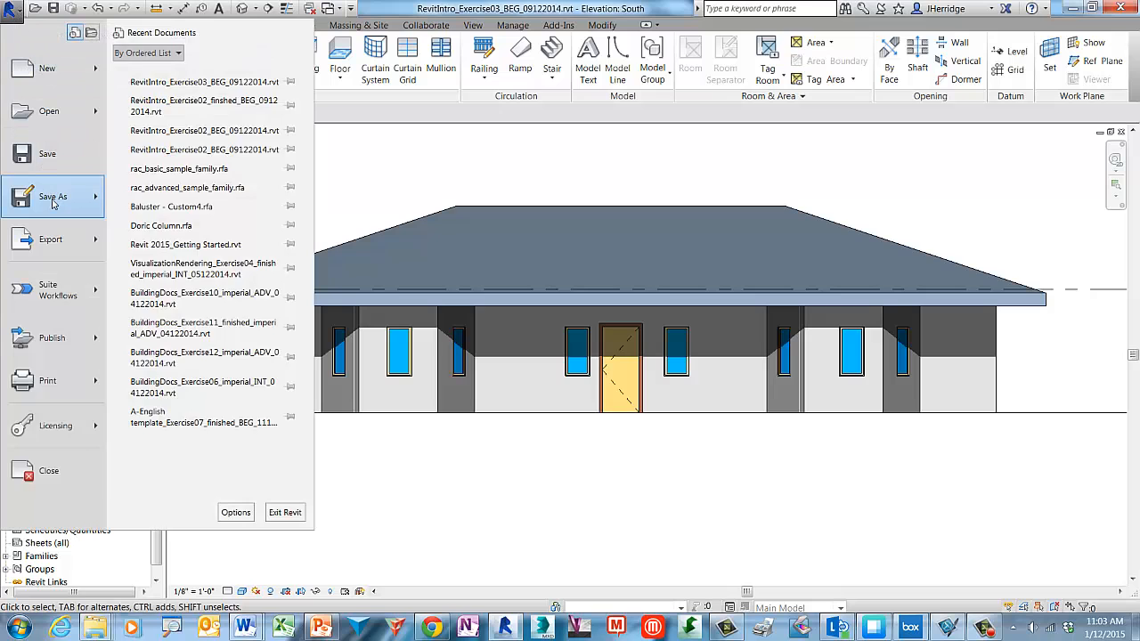
mouse_move(52, 197)
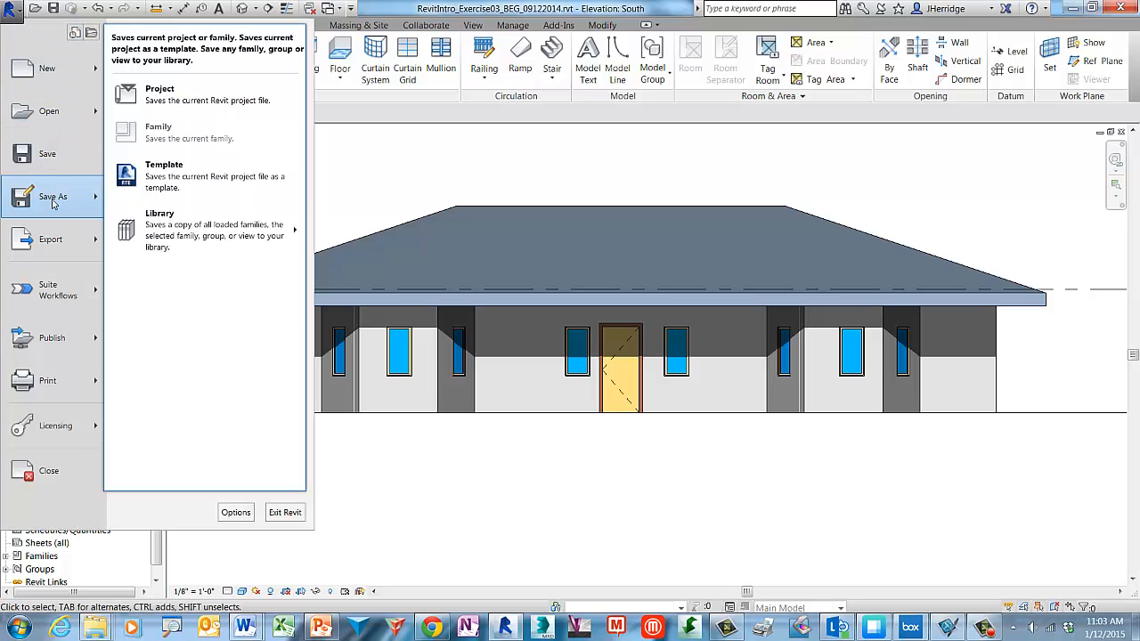
left_click(264, 107)
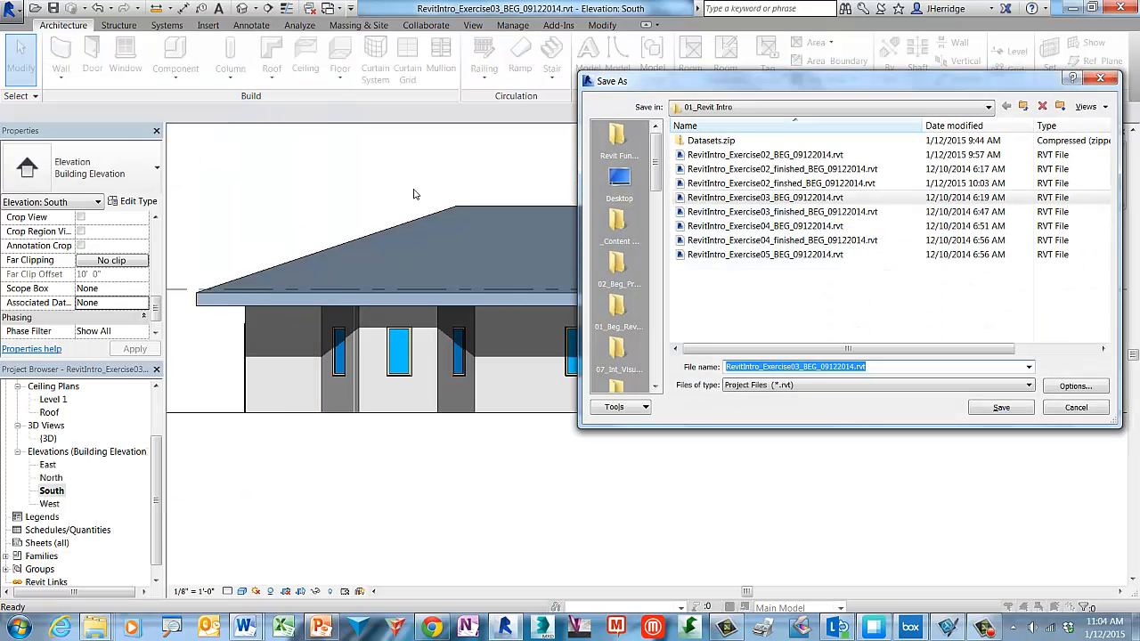
left_click(806, 367)
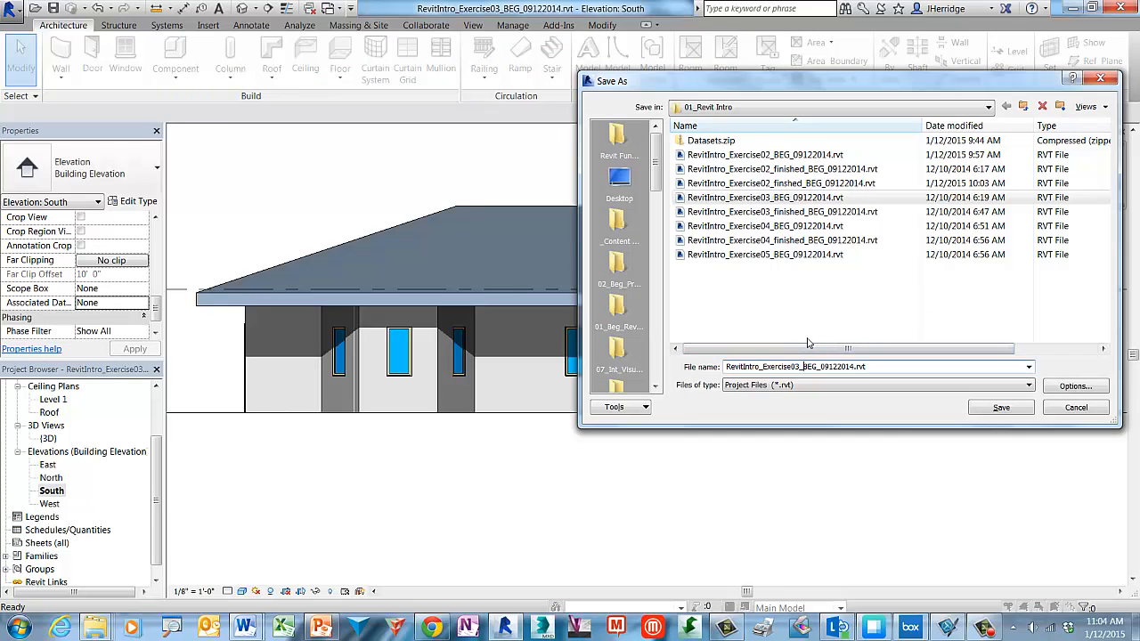
type("finished_")
left_click(1001, 407)
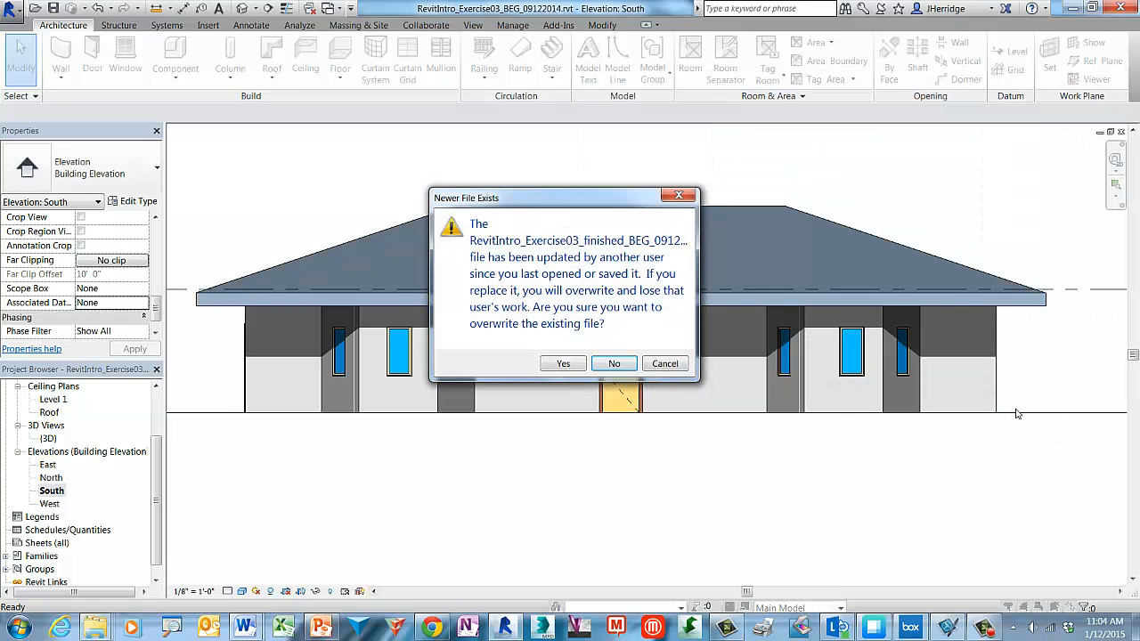
left_click(570, 364)
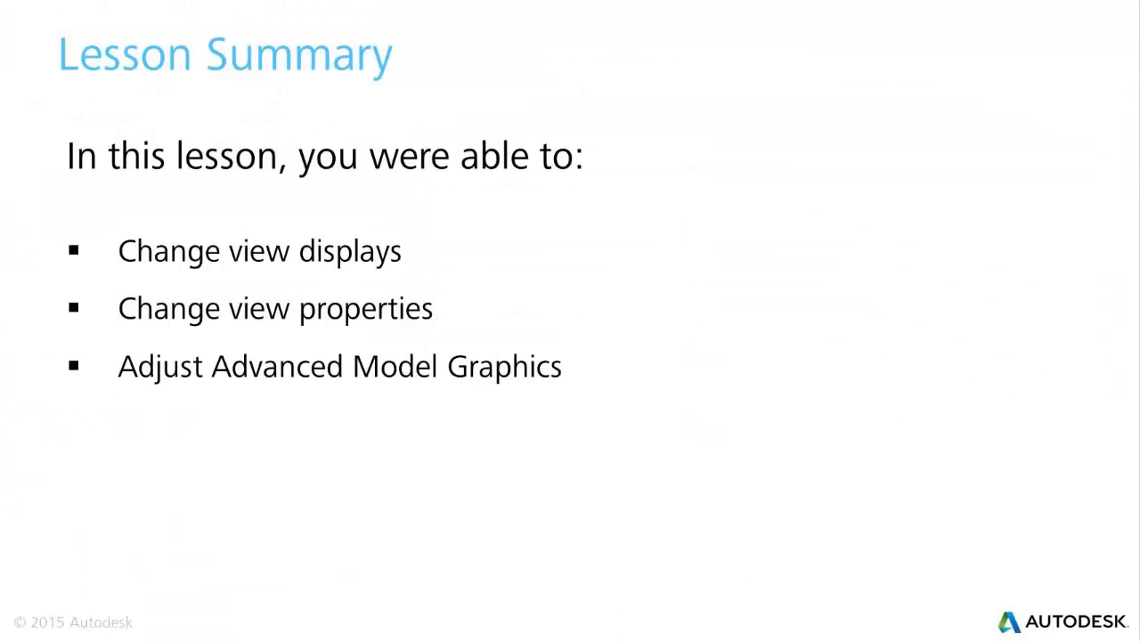